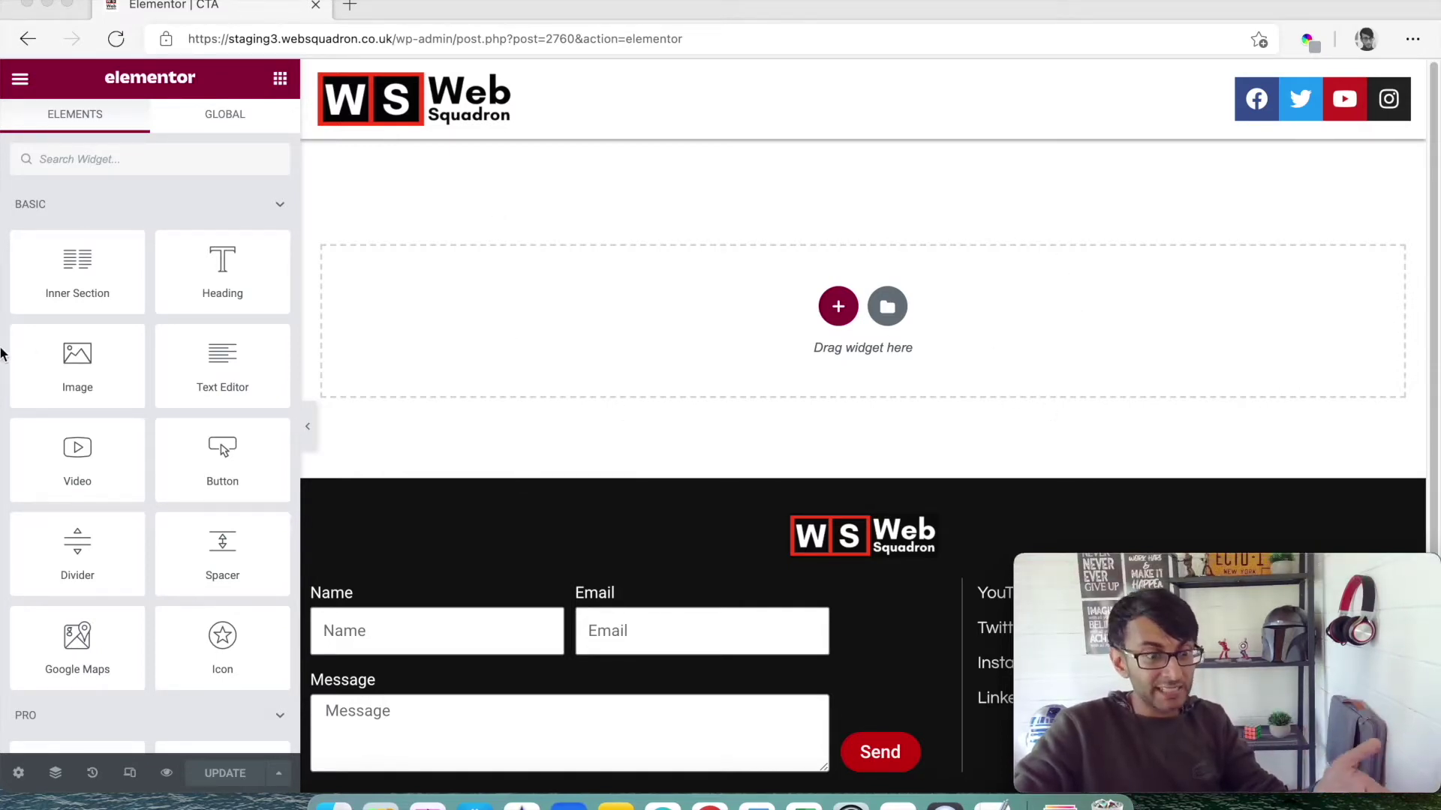
Search the widgets and drag the Call to Action widget into the empty section's drop zone.
click(169, 162)
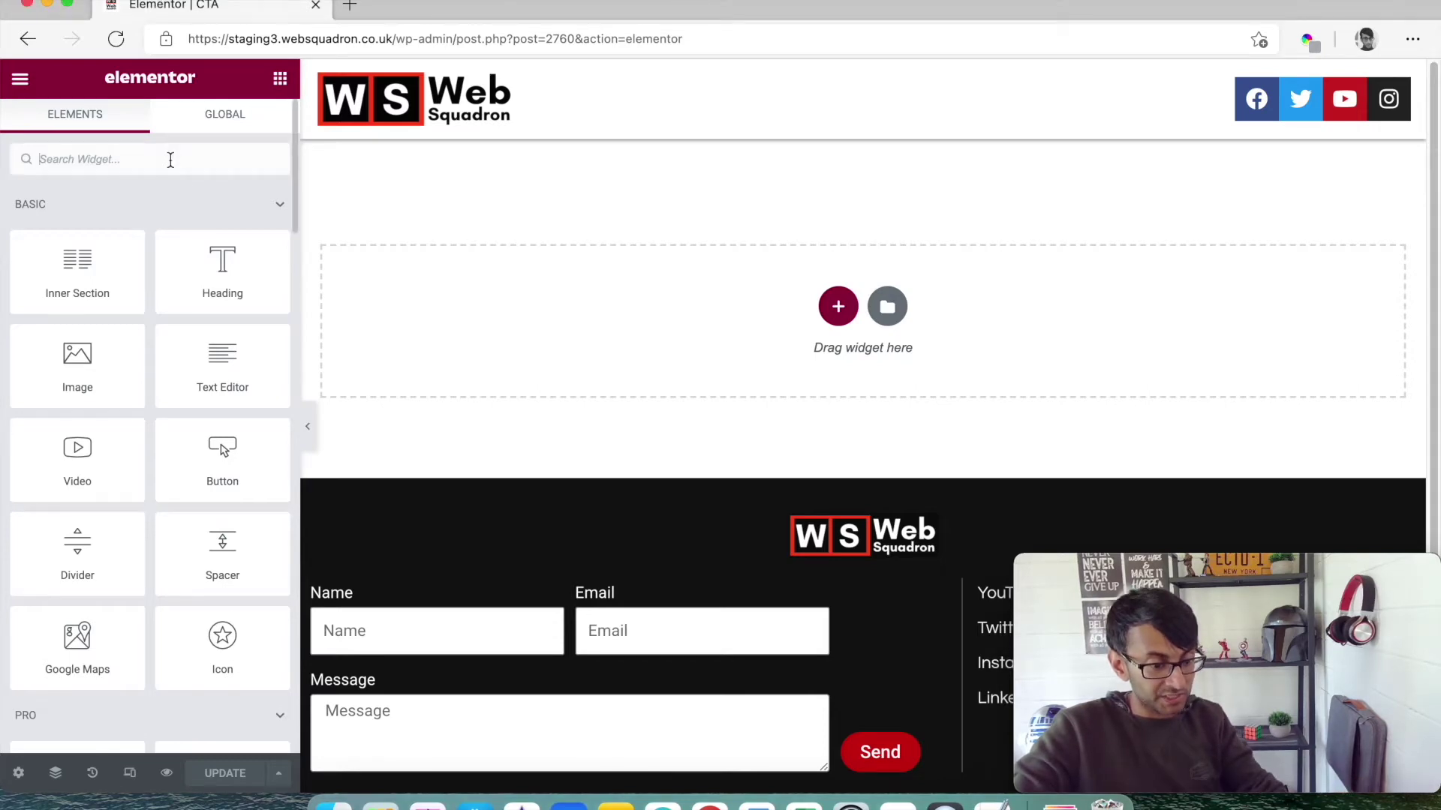
text(dta)
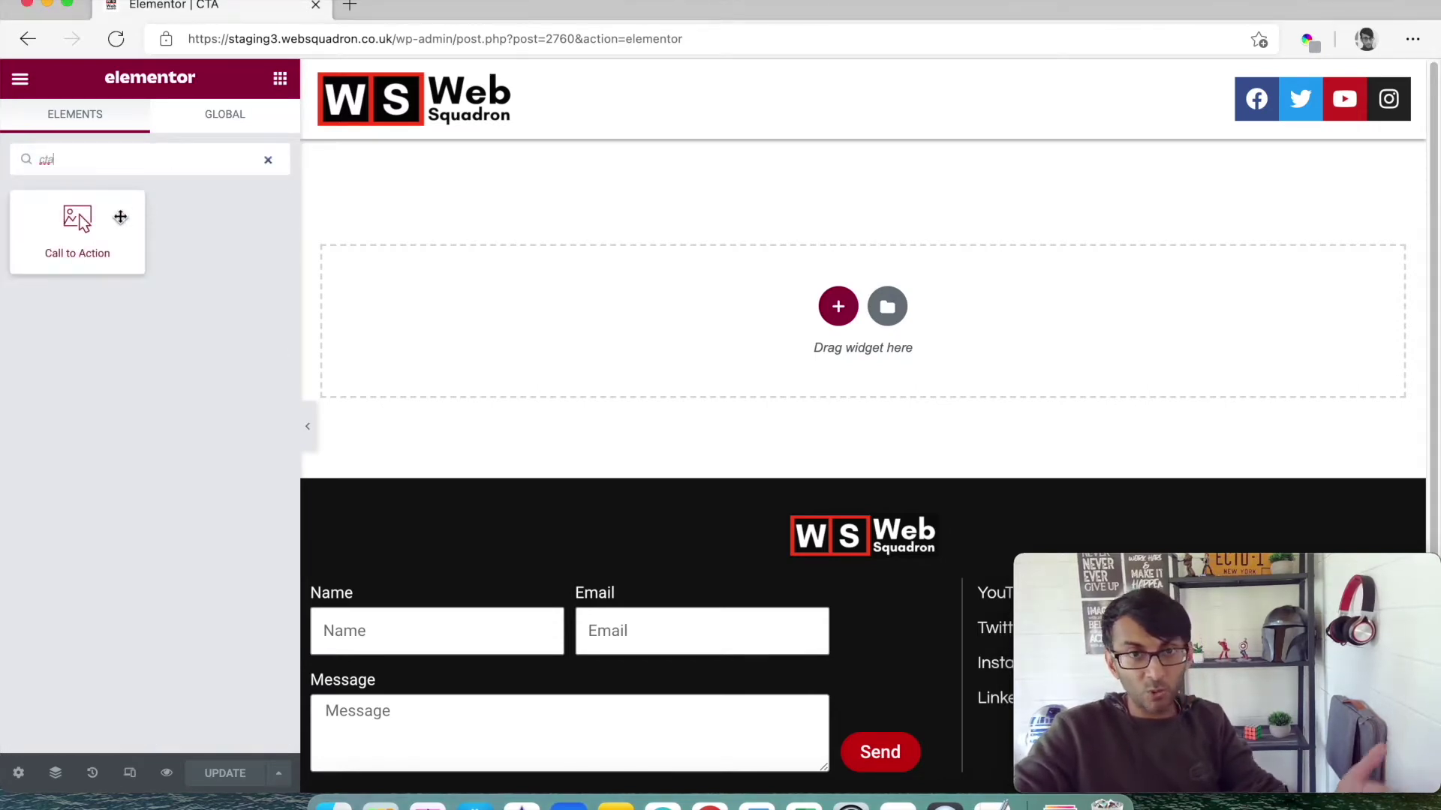
drag(101, 227, 766, 300)
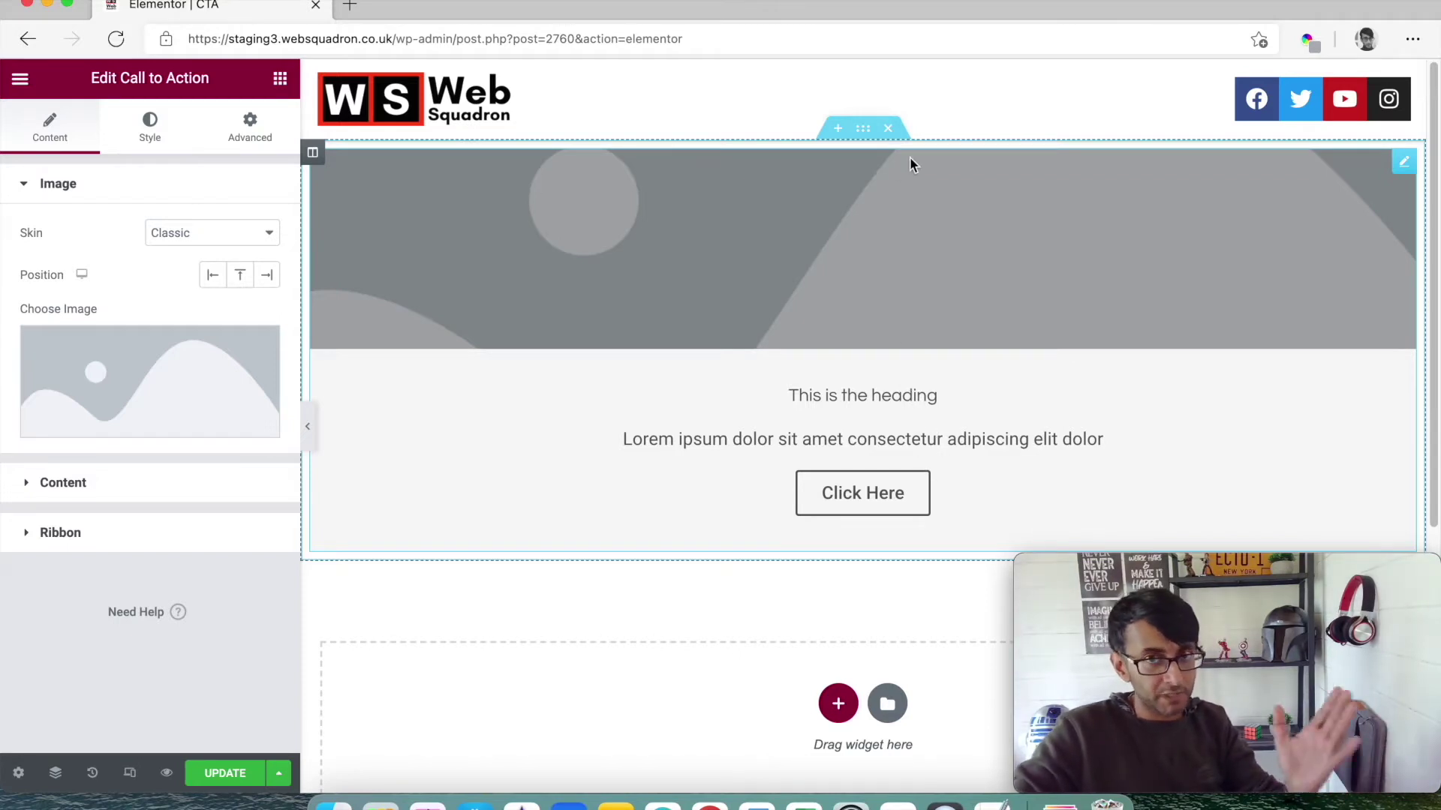
Replace the Call to Action image with the gym photo Images-3-3.png from the Media Library.
click(152, 374)
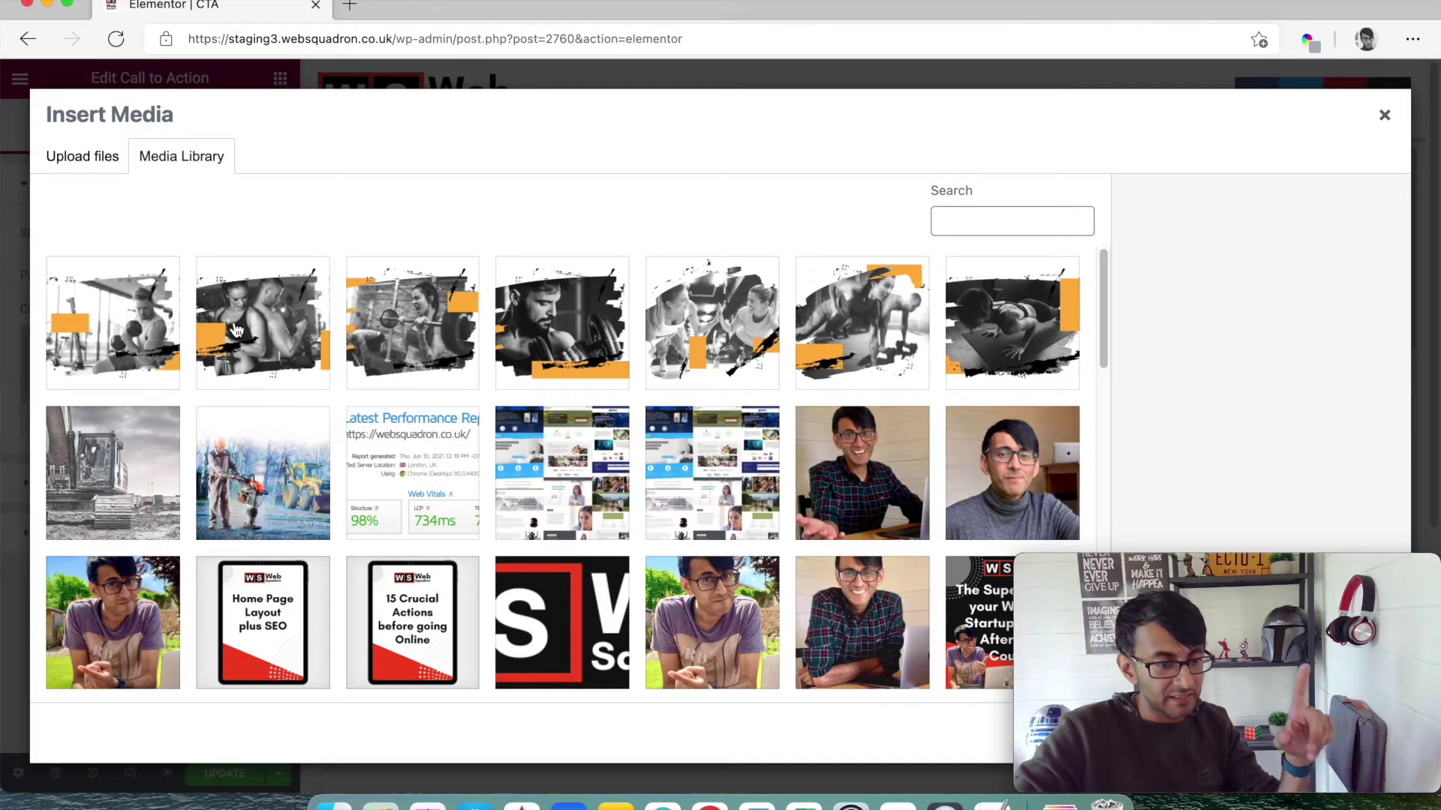
click(263, 322)
drag(1340, 557, 1091, 508)
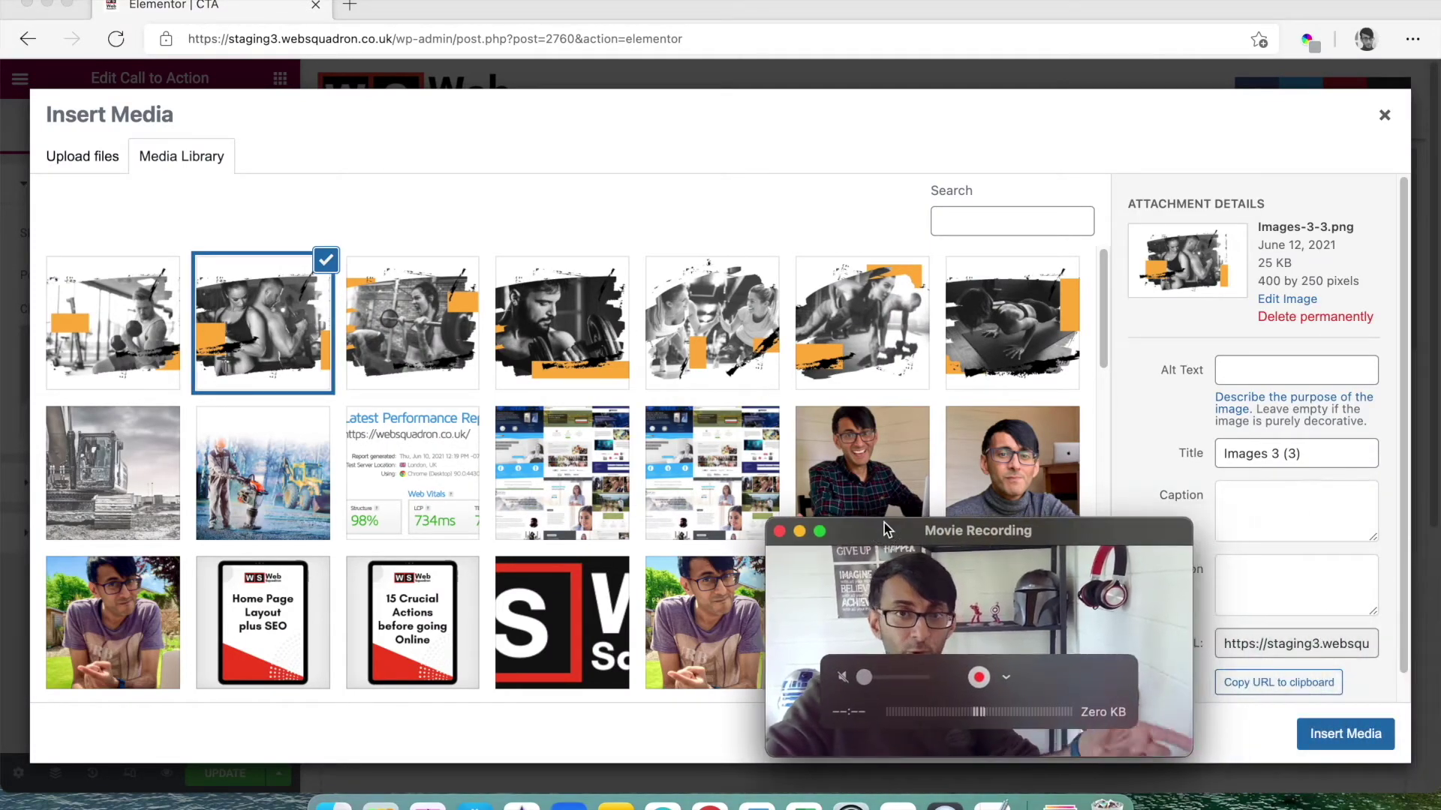
click(1336, 739)
drag(1021, 534, 1309, 597)
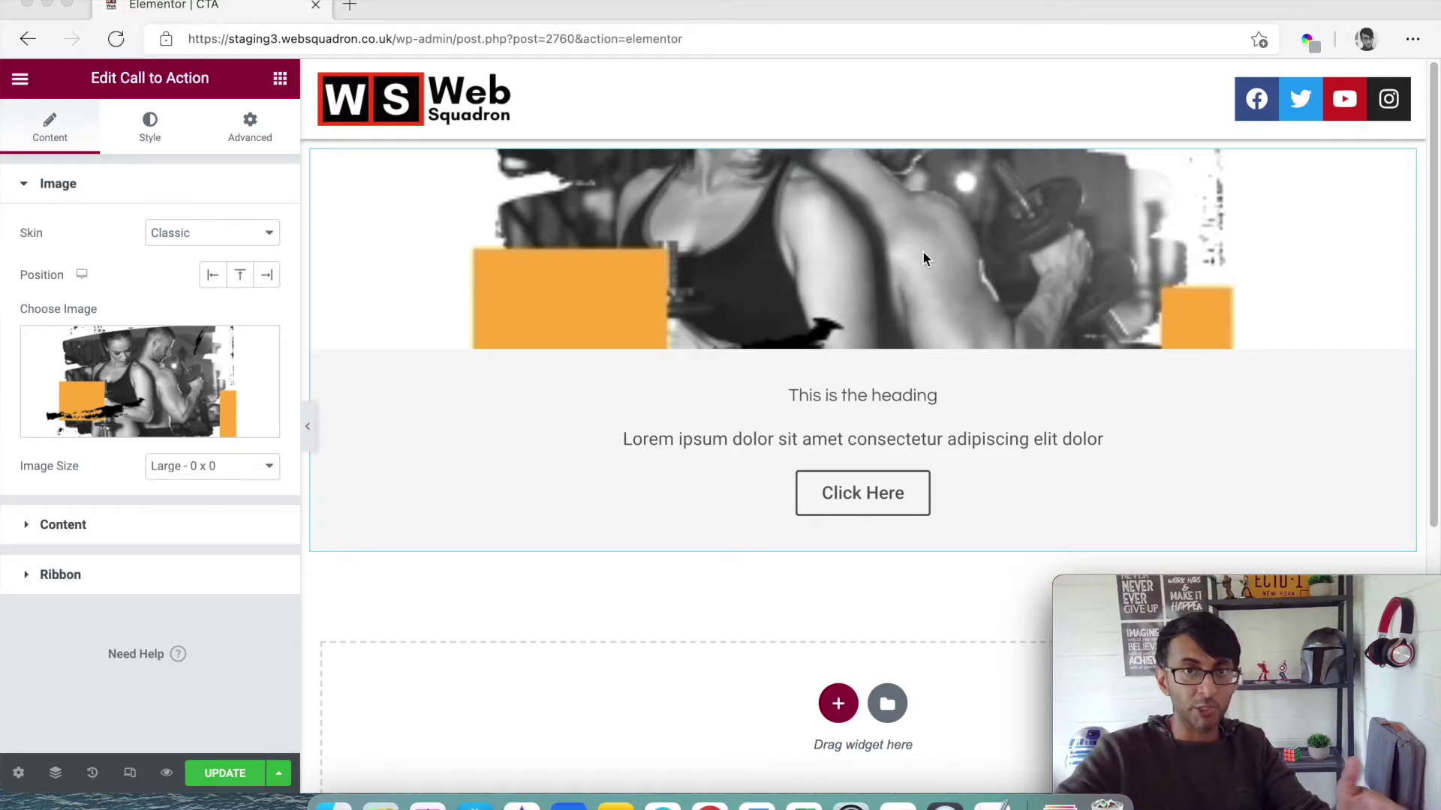
click(150, 129)
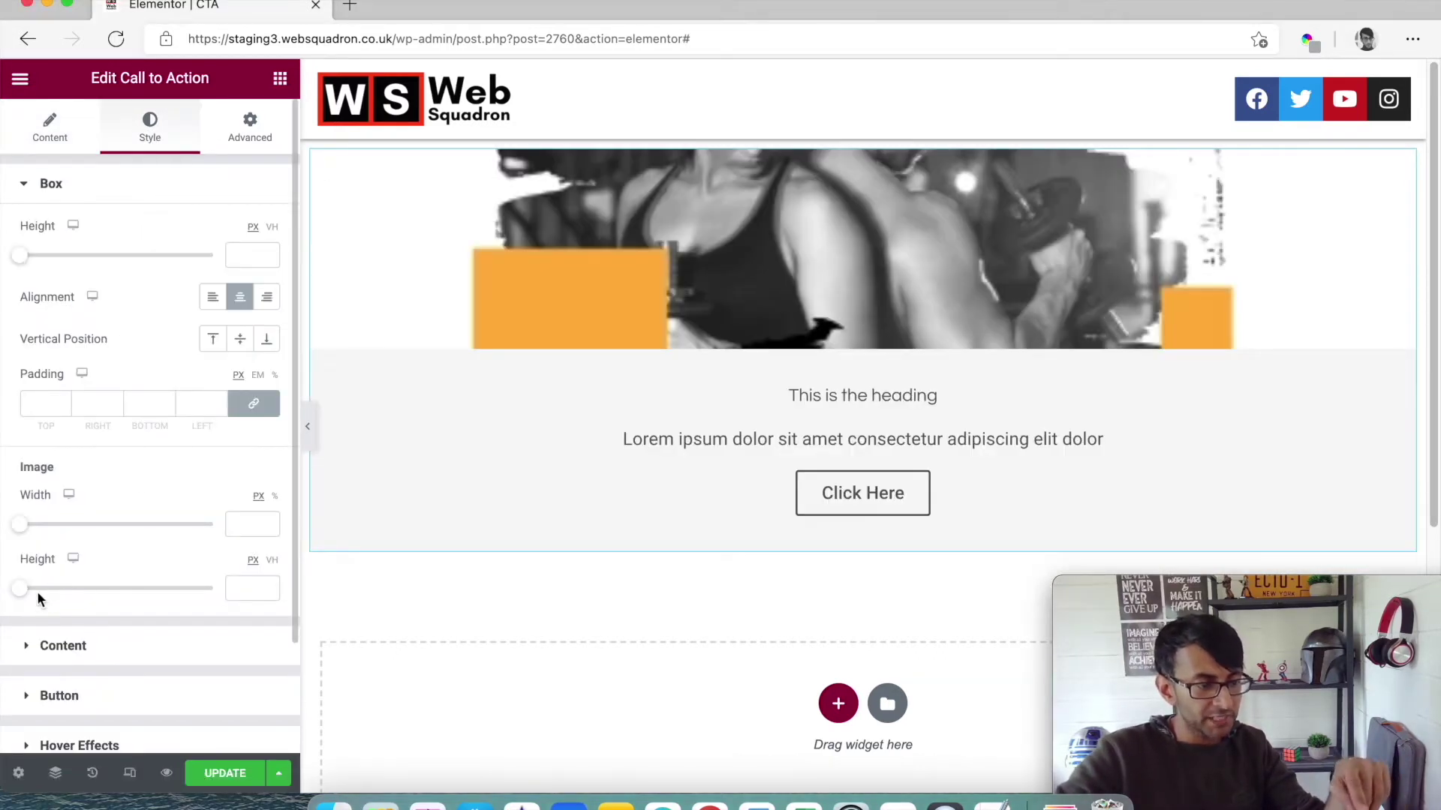
Try a taller image height and a 40% image width, then clear the height.
drag(22, 592, 192, 589)
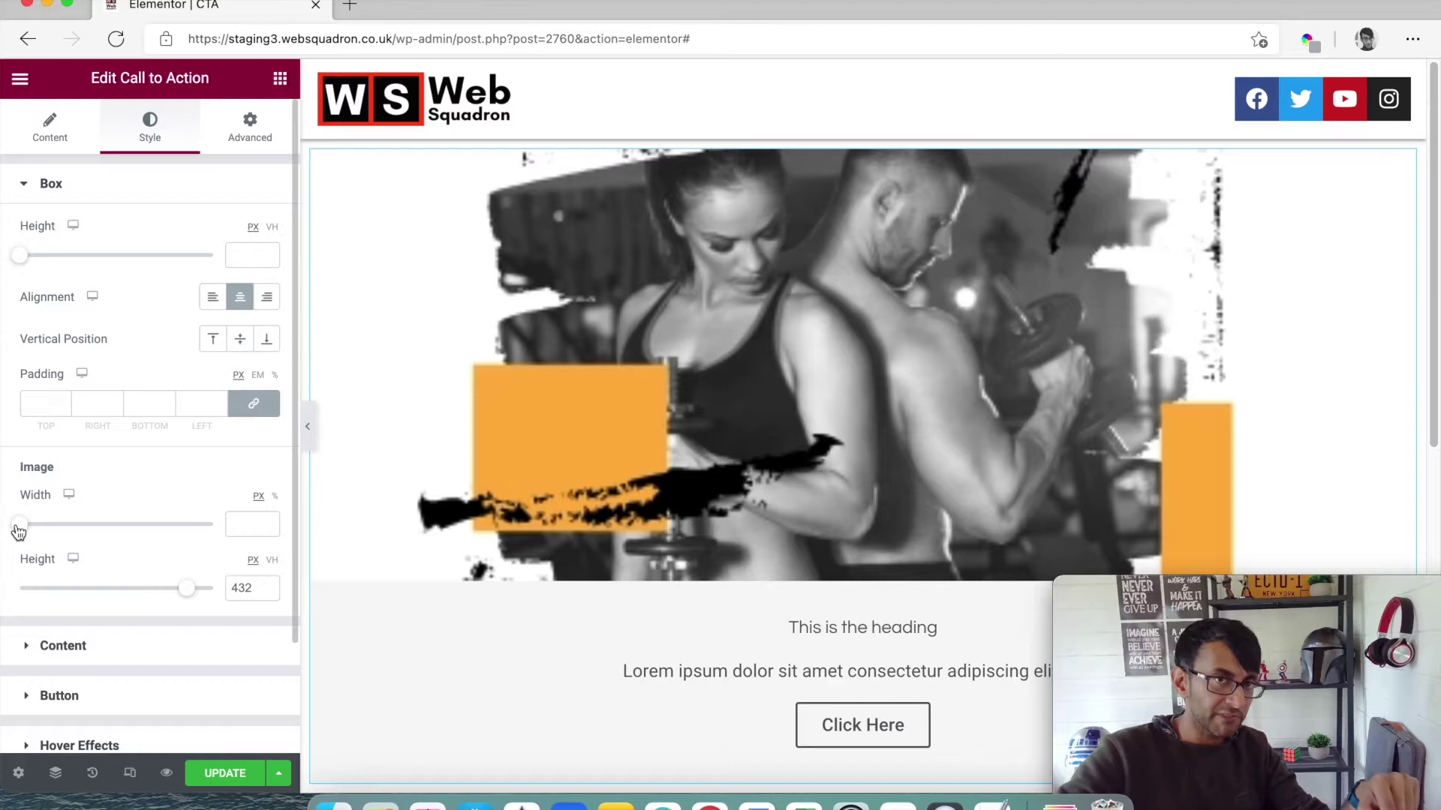
drag(19, 532, 151, 538)
click(274, 496)
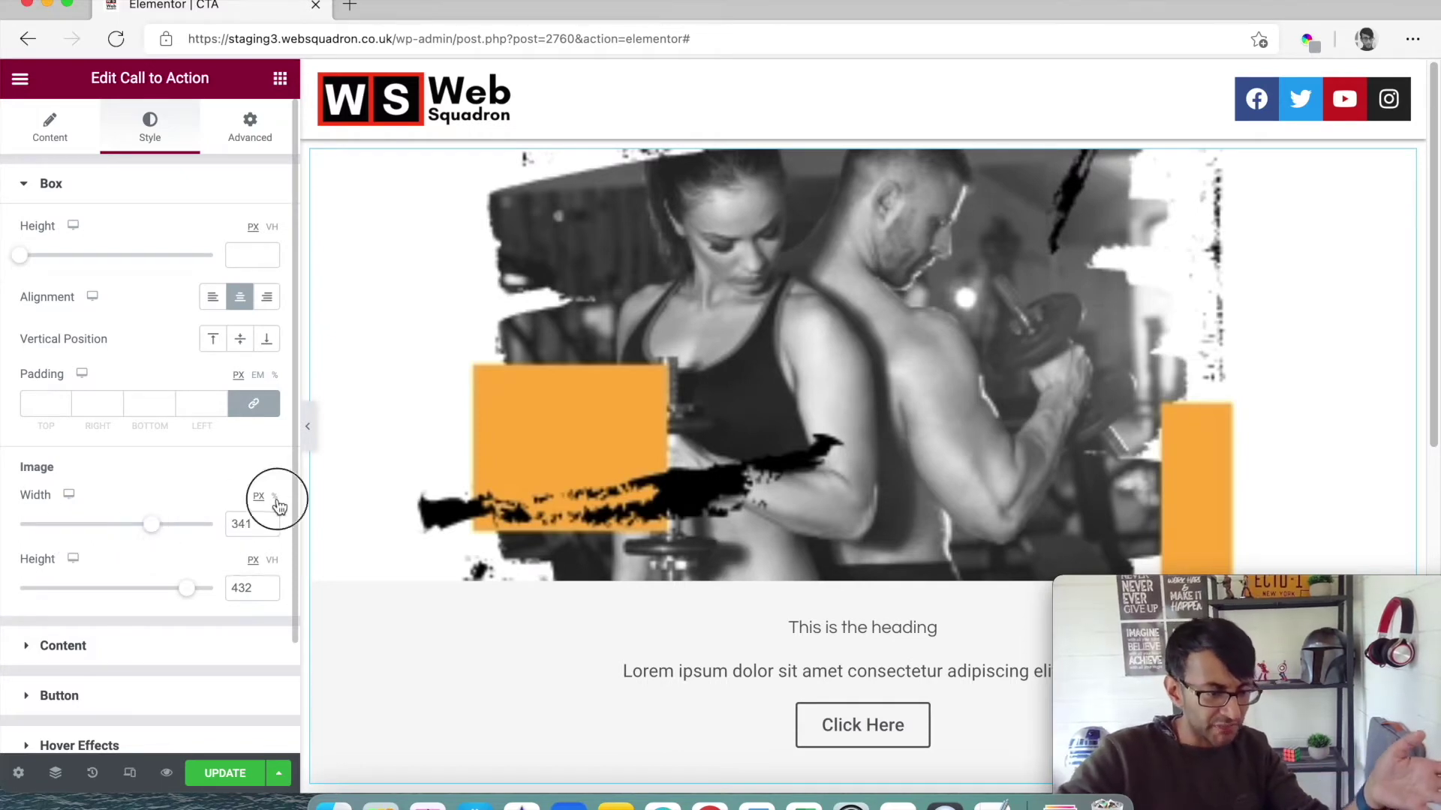
drag(21, 534, 97, 526)
drag(188, 597, 39, 587)
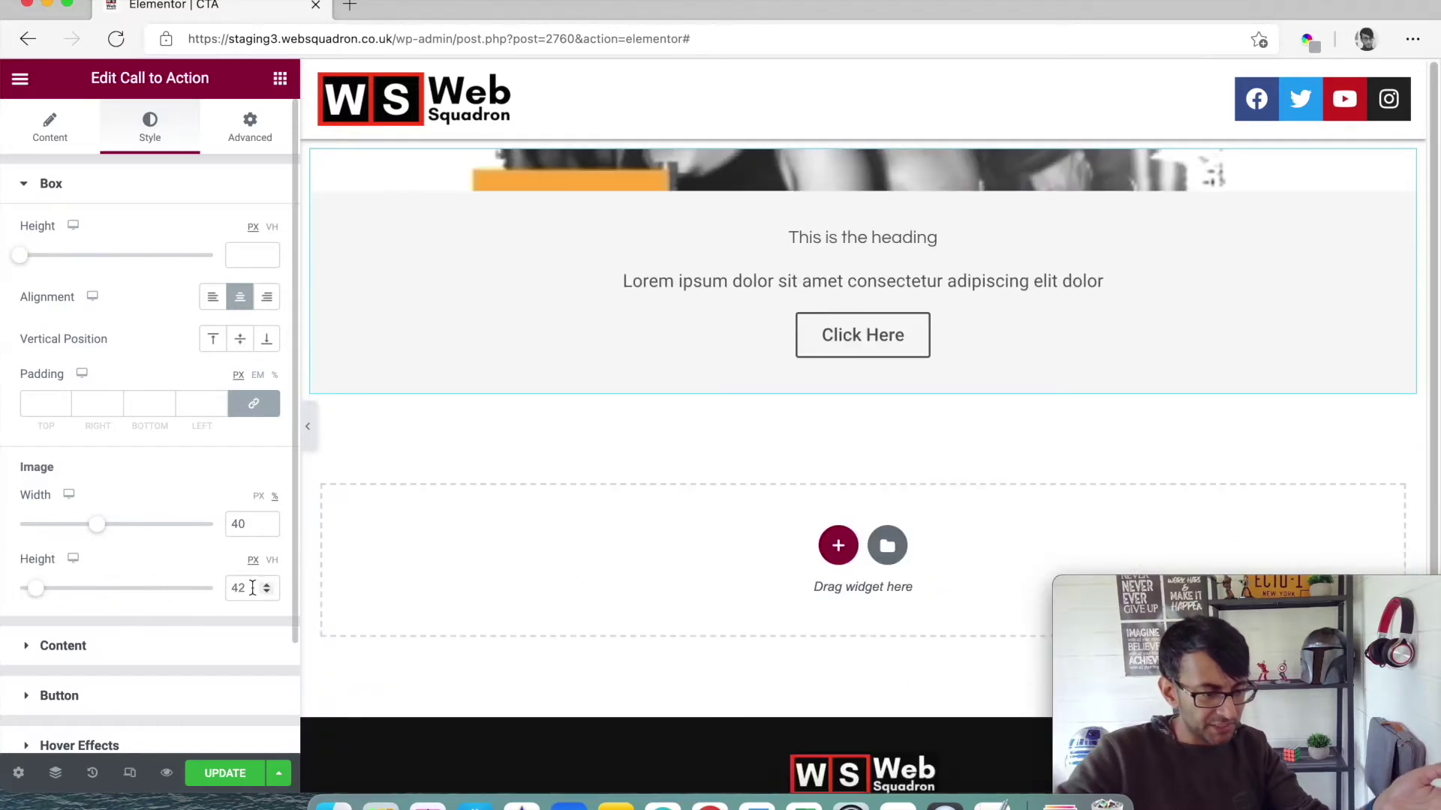
key(BackSpace)
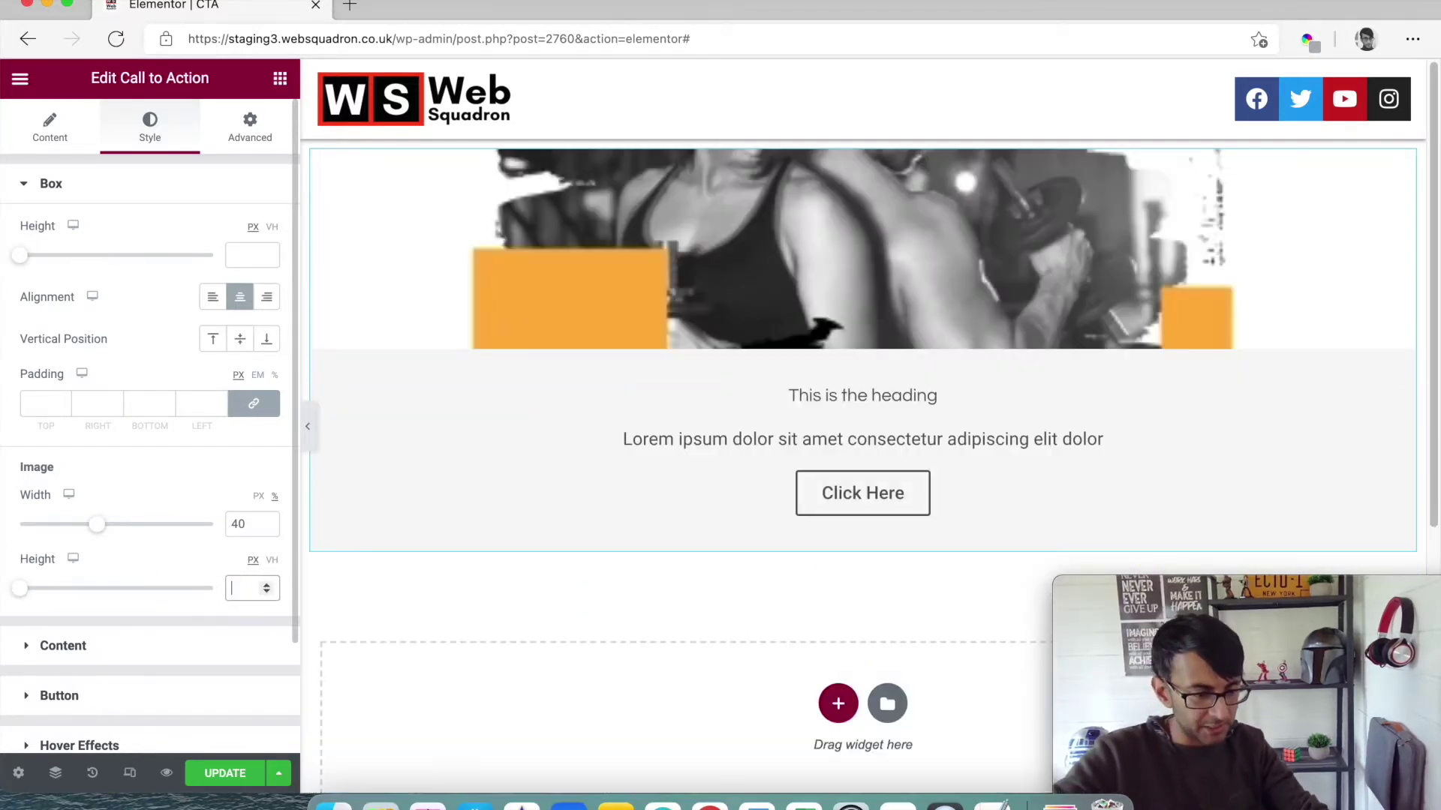
Try a 124 px image width and 0 height, then clear both back to defaults.
click(258, 498)
drag(34, 533, 75, 530)
click(250, 588)
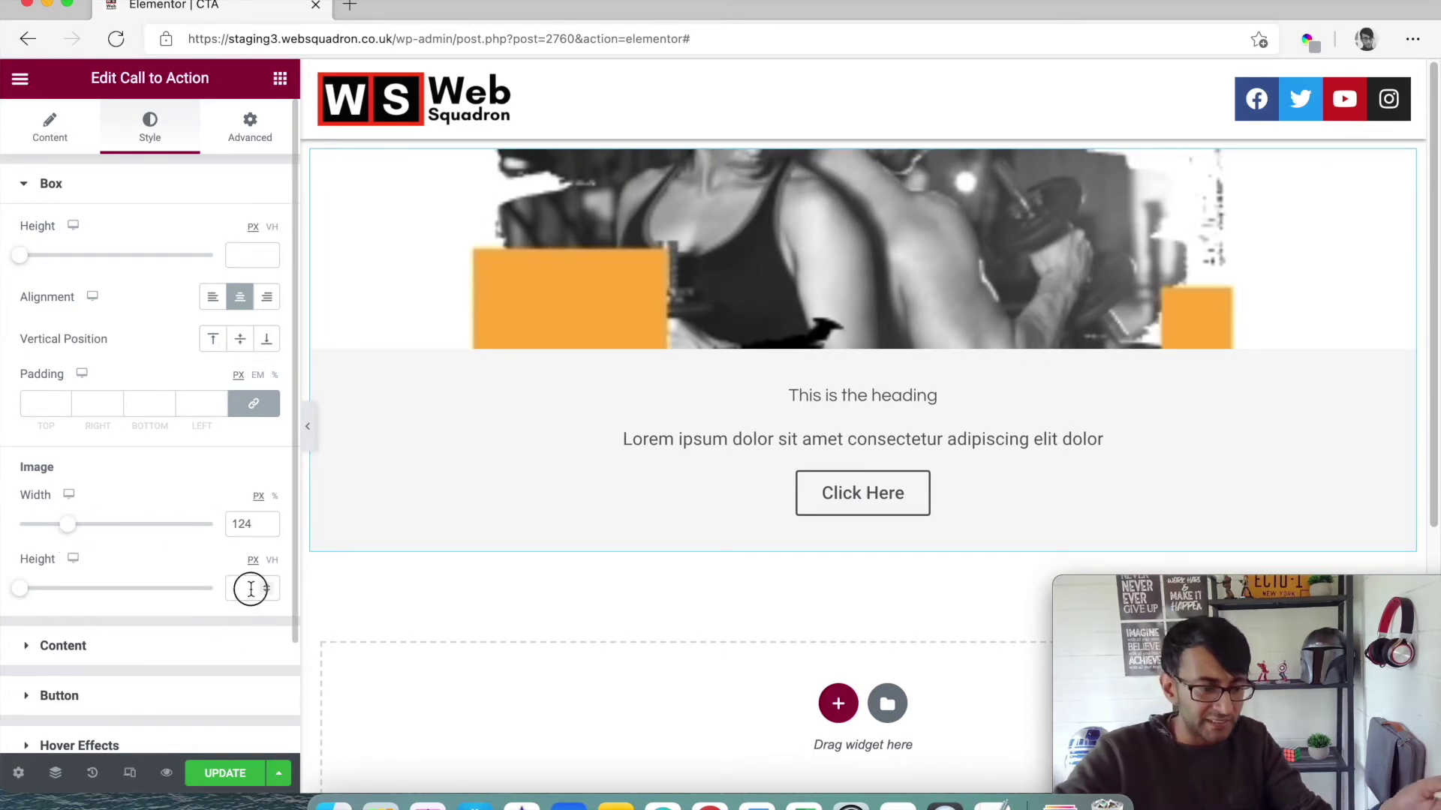
text(0)
drag(64, 531, 19, 525)
key(BackSpace)
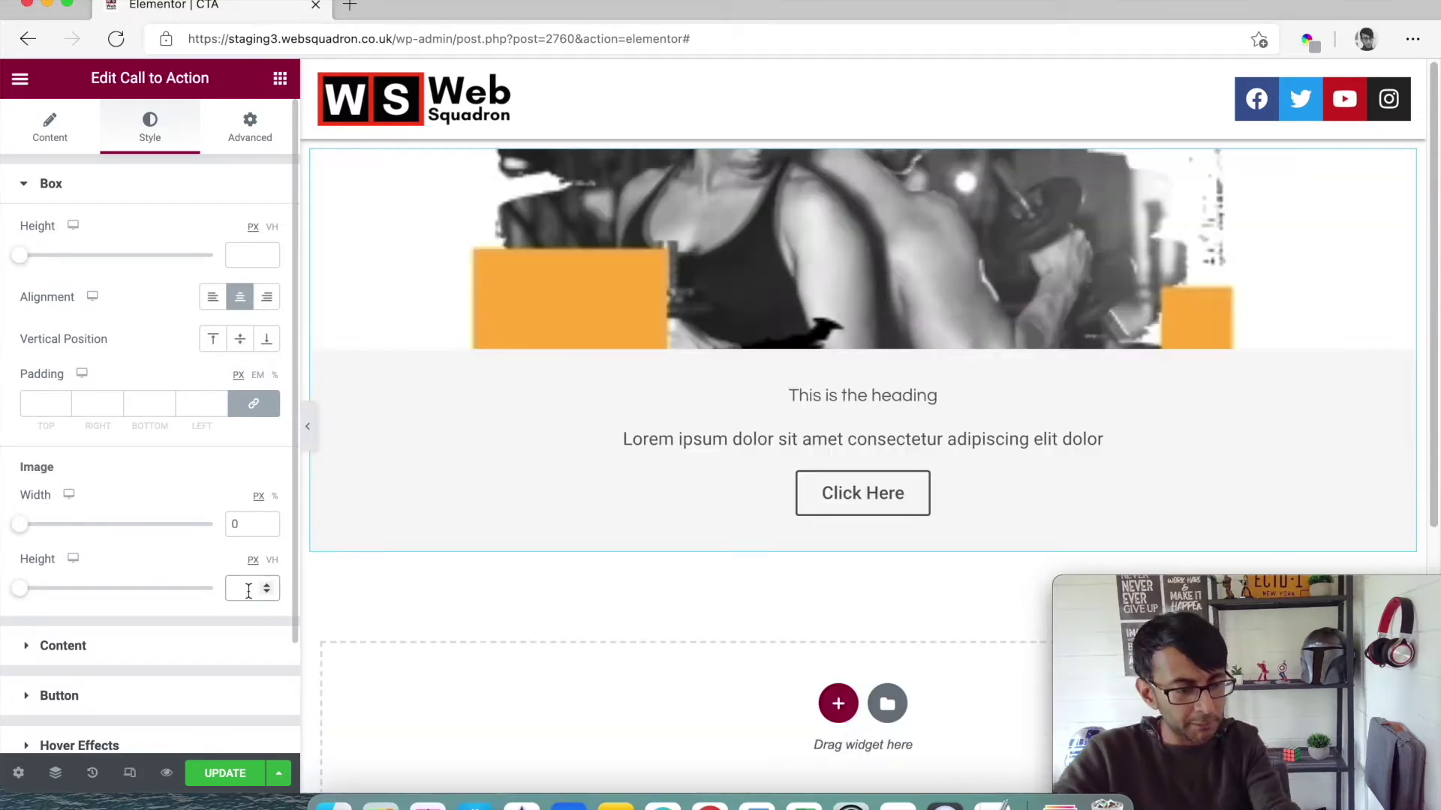
click(244, 524)
key(BackSpace)
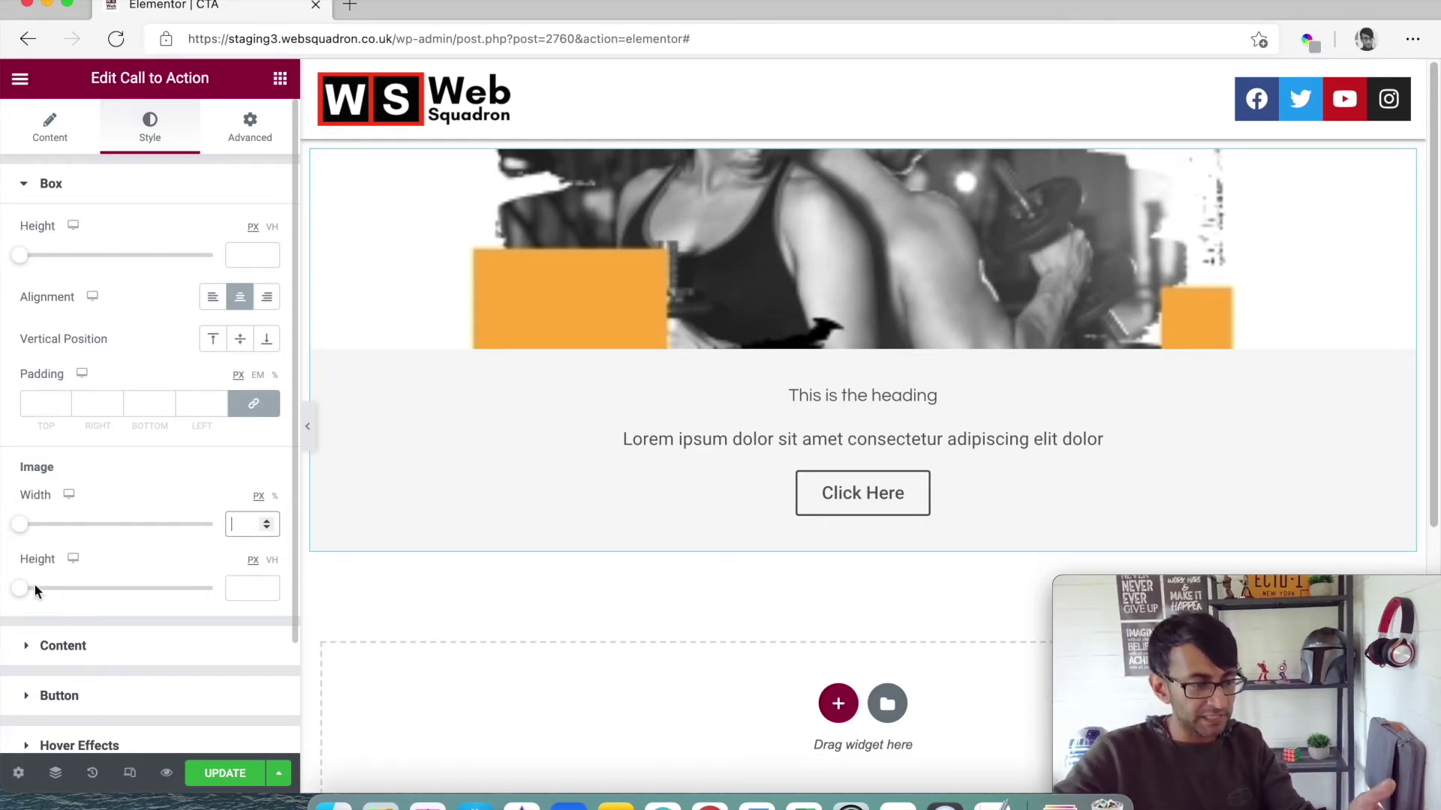
Raise the Call to Action image height to about 442 px so the whole photo shows.
drag(20, 589, 193, 591)
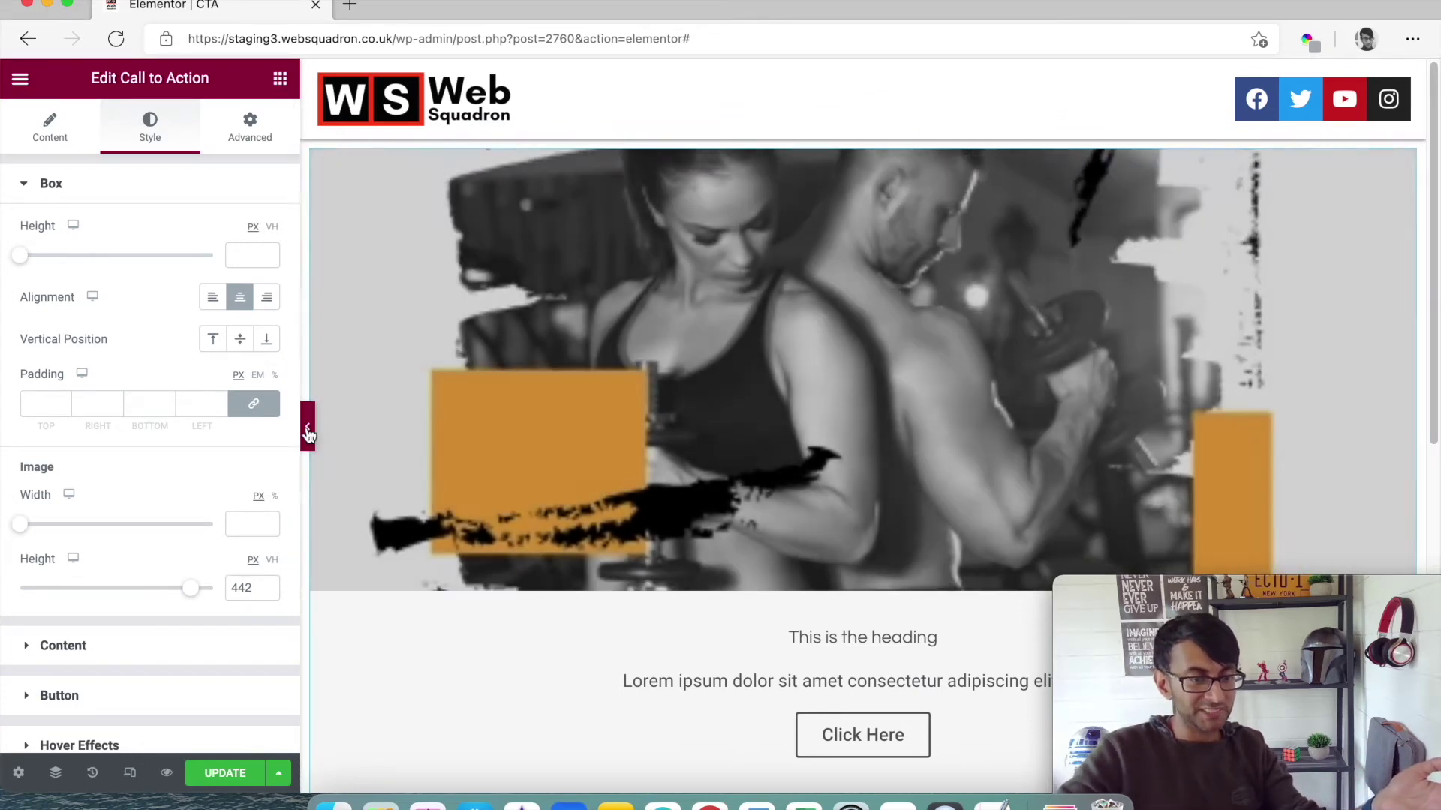
click(307, 426)
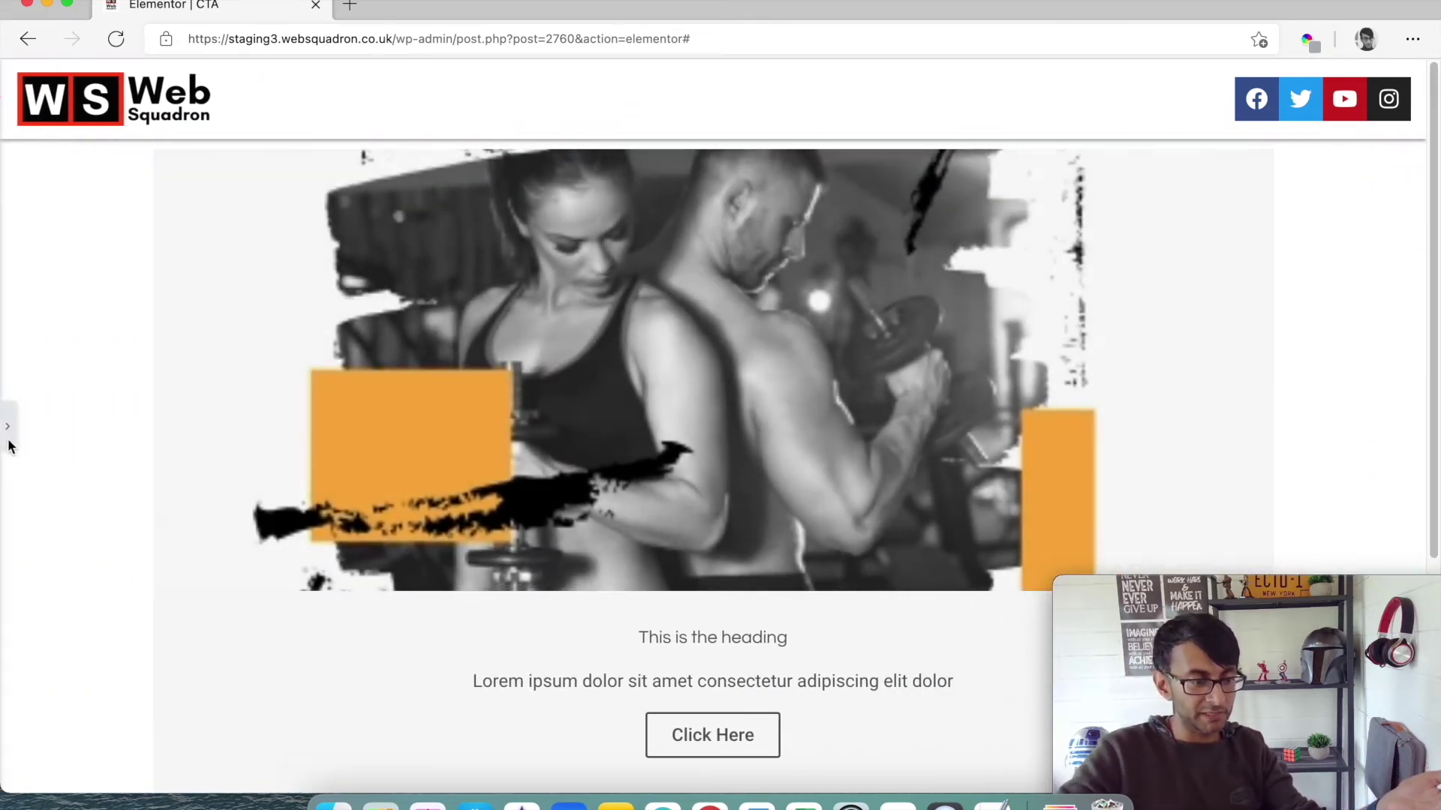
Select the surrounding section and set its Boxed content width to 800 px.
click(7, 427)
click(53, 129)
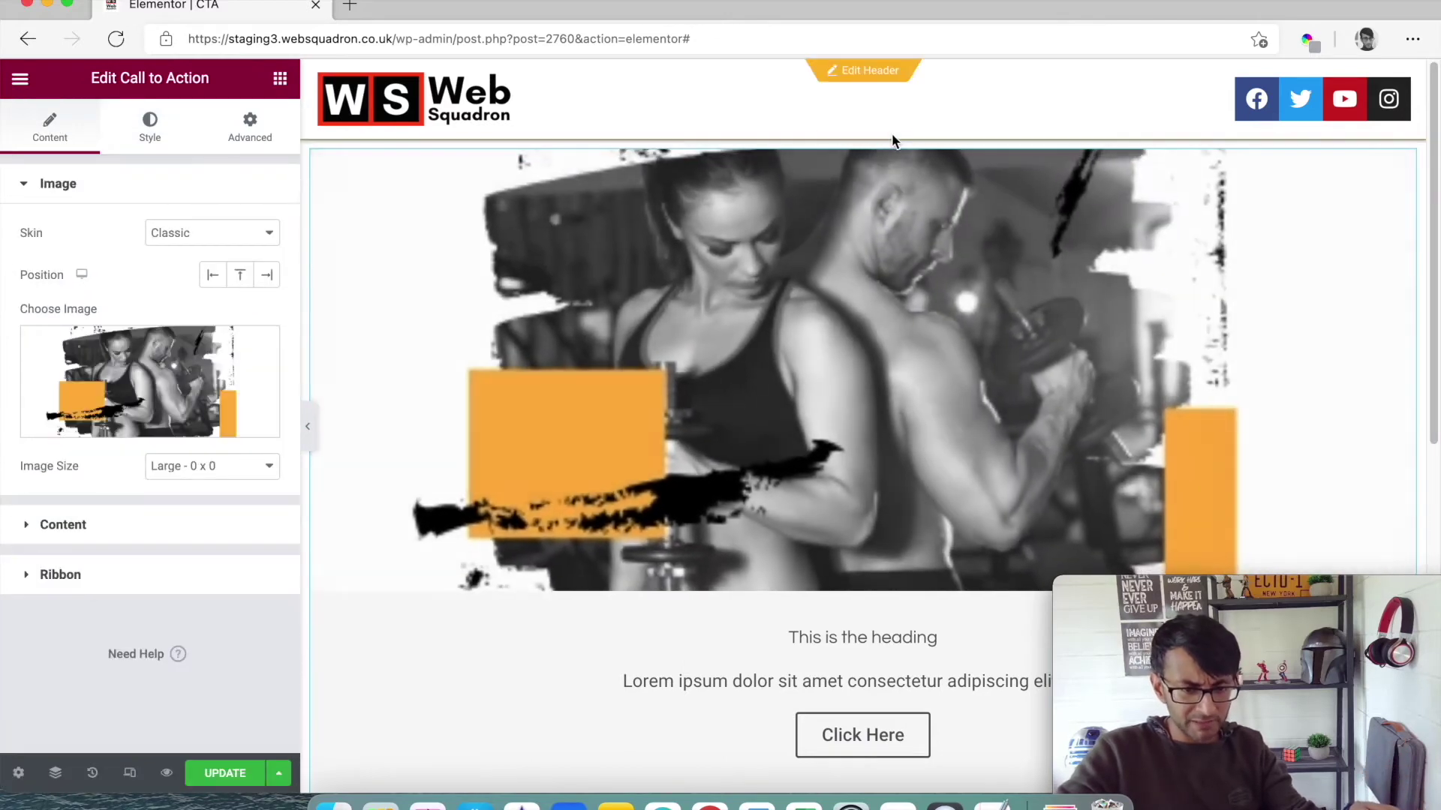
click(863, 128)
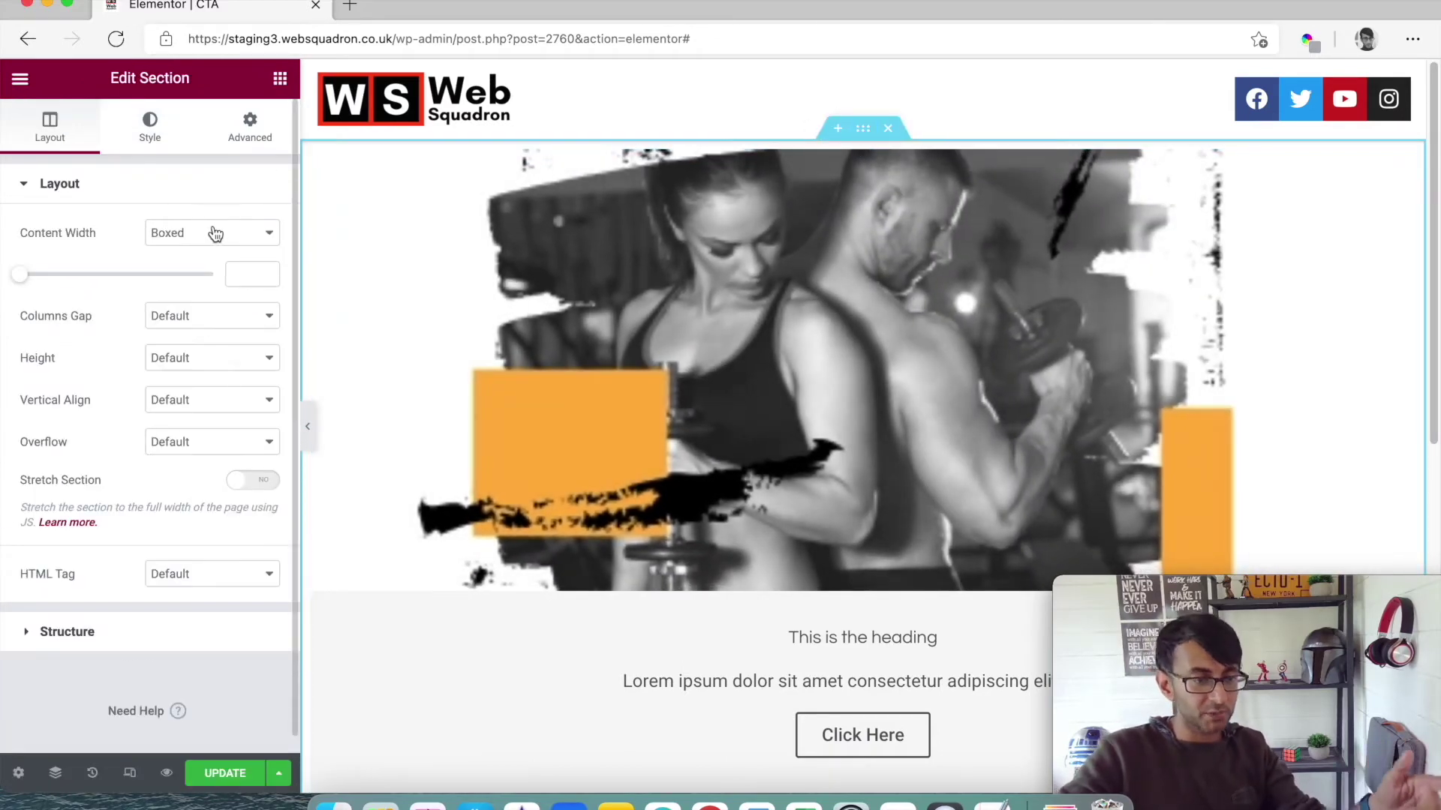
click(238, 272)
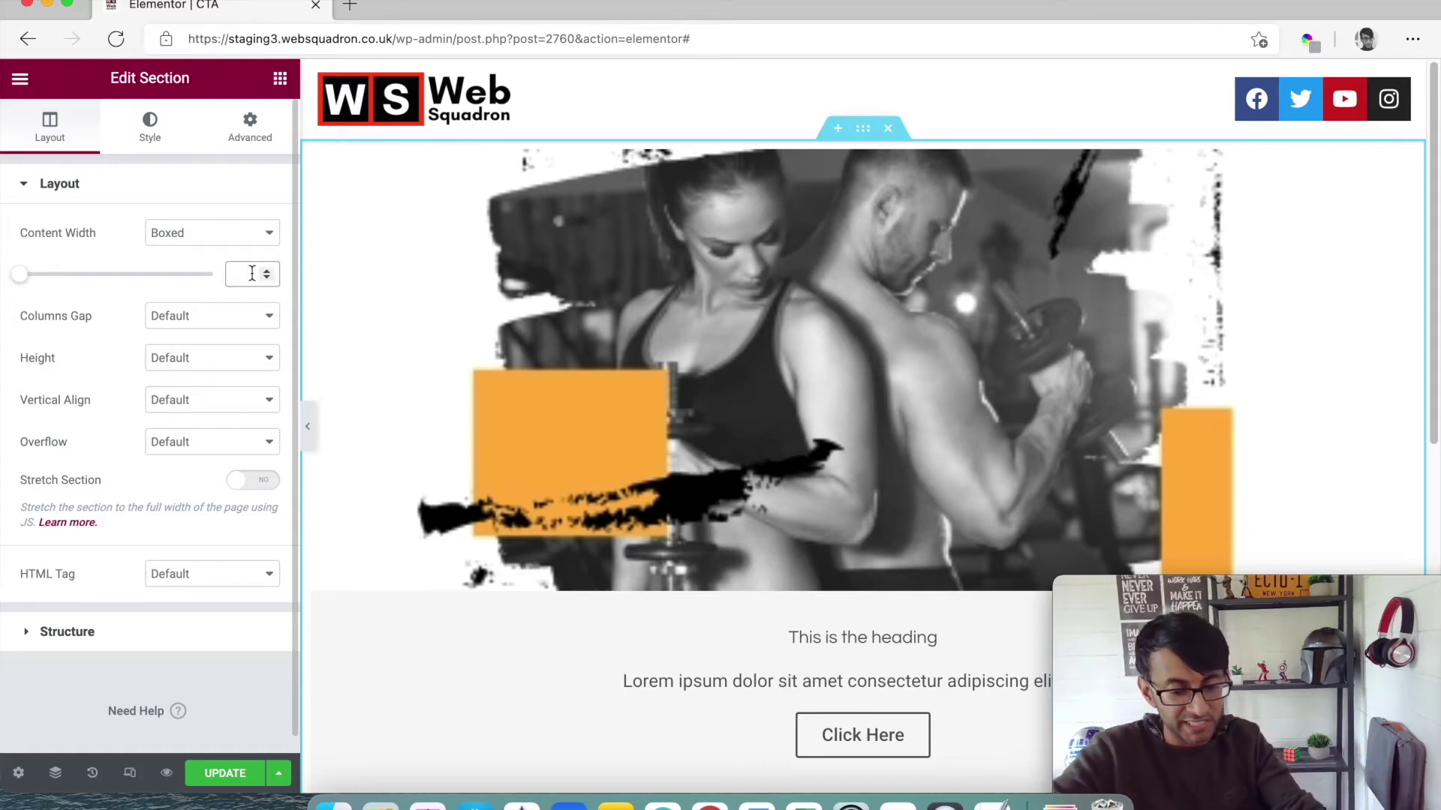
text(800)
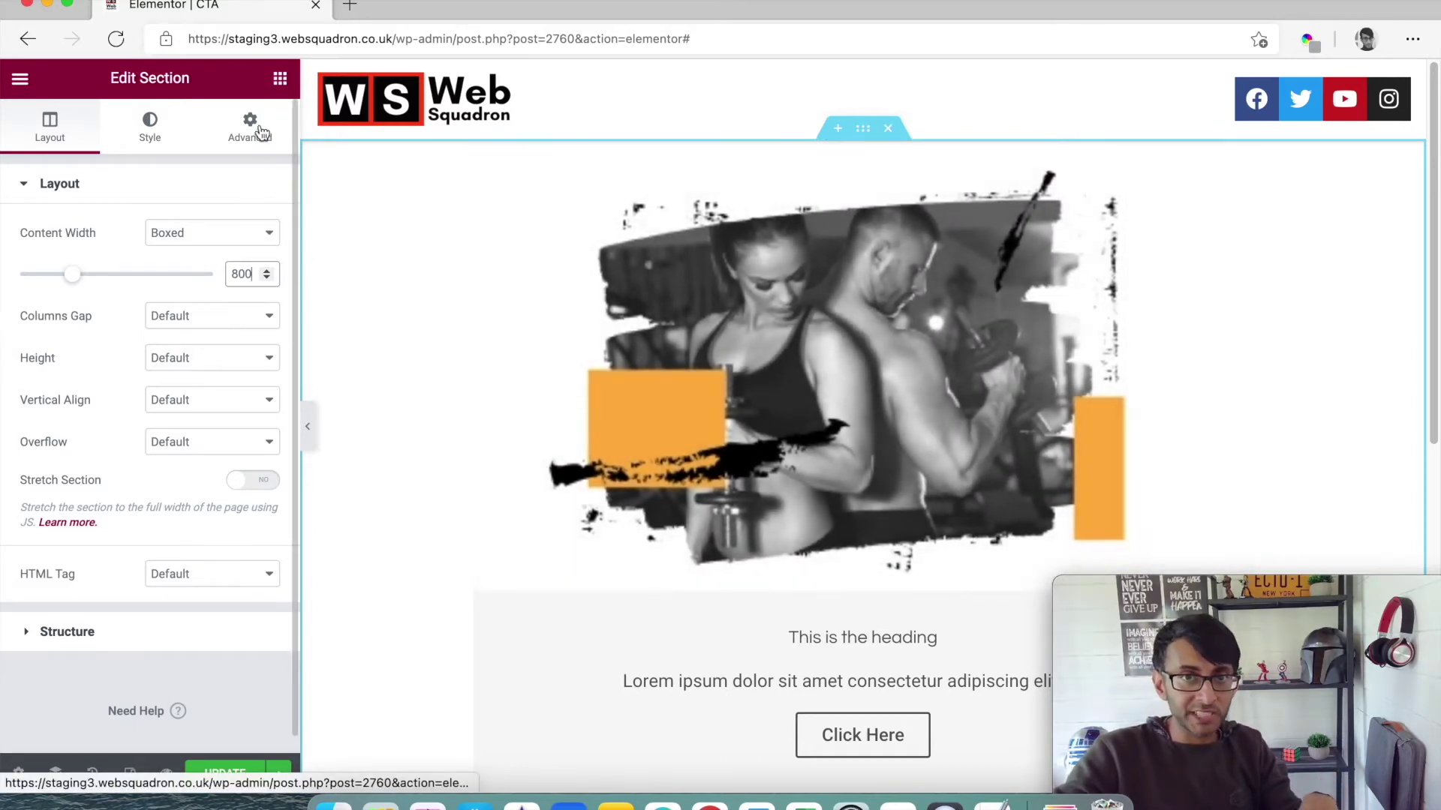
Expand the section's Custom CSS area under Advanced and save the page with UPDATE.
click(249, 128)
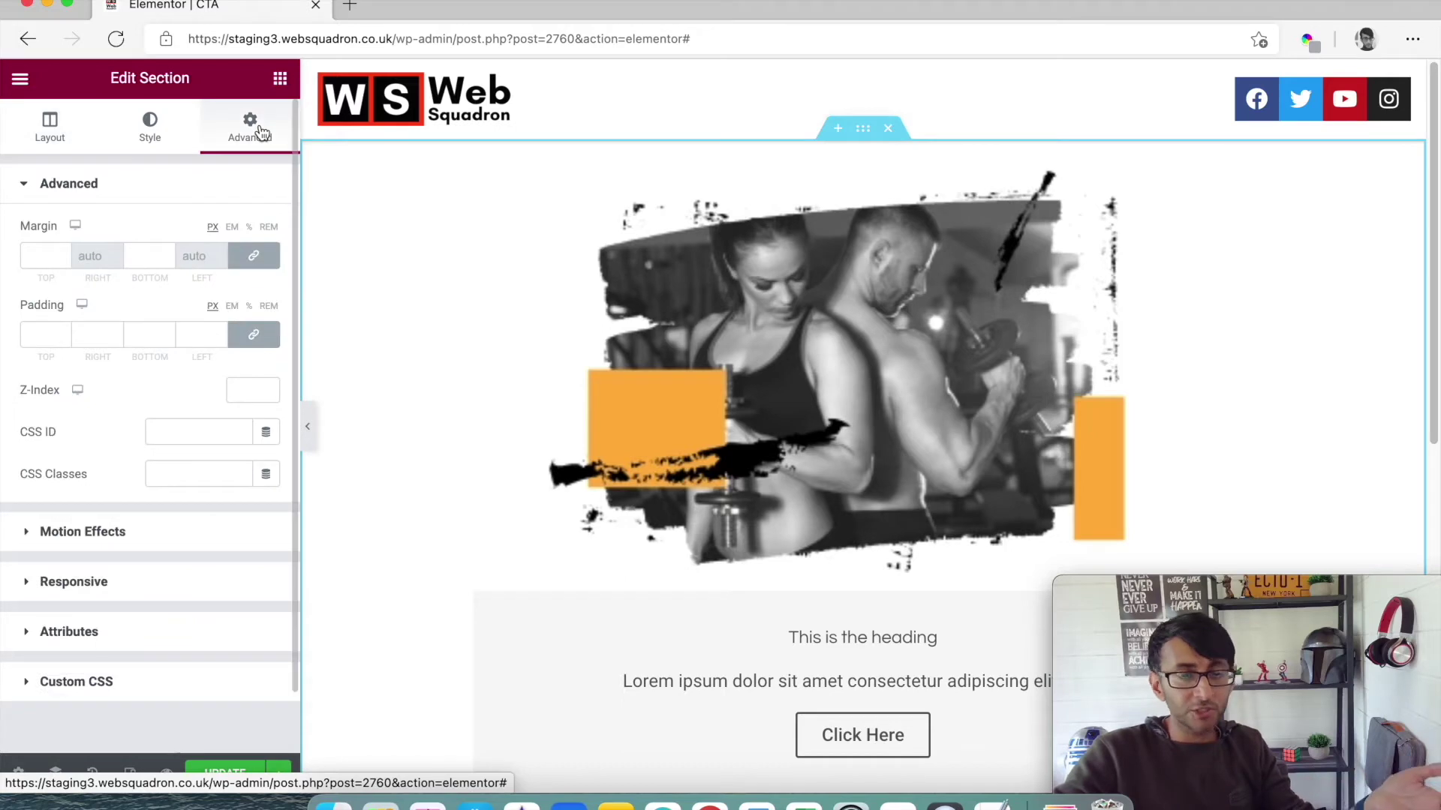
click(194, 682)
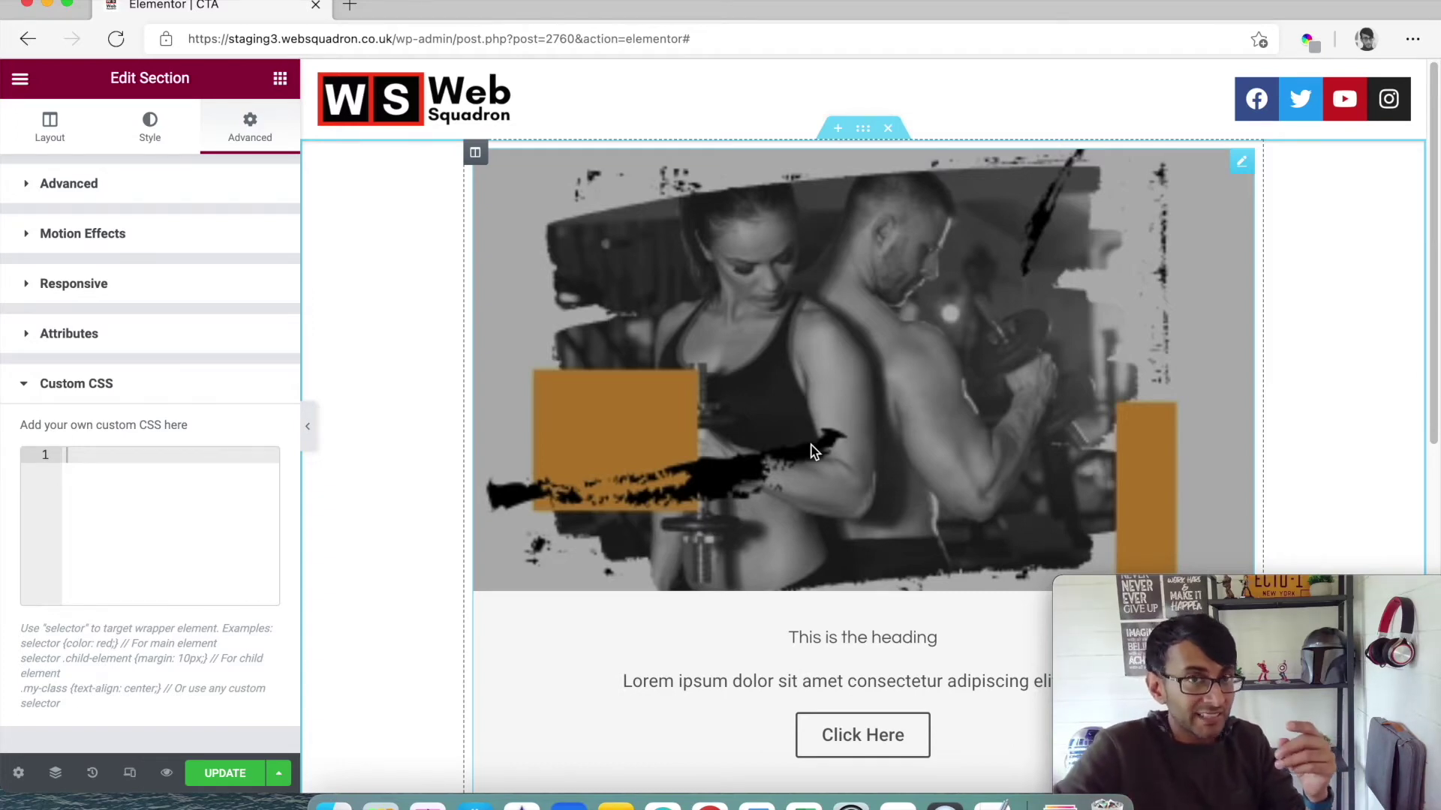
click(238, 782)
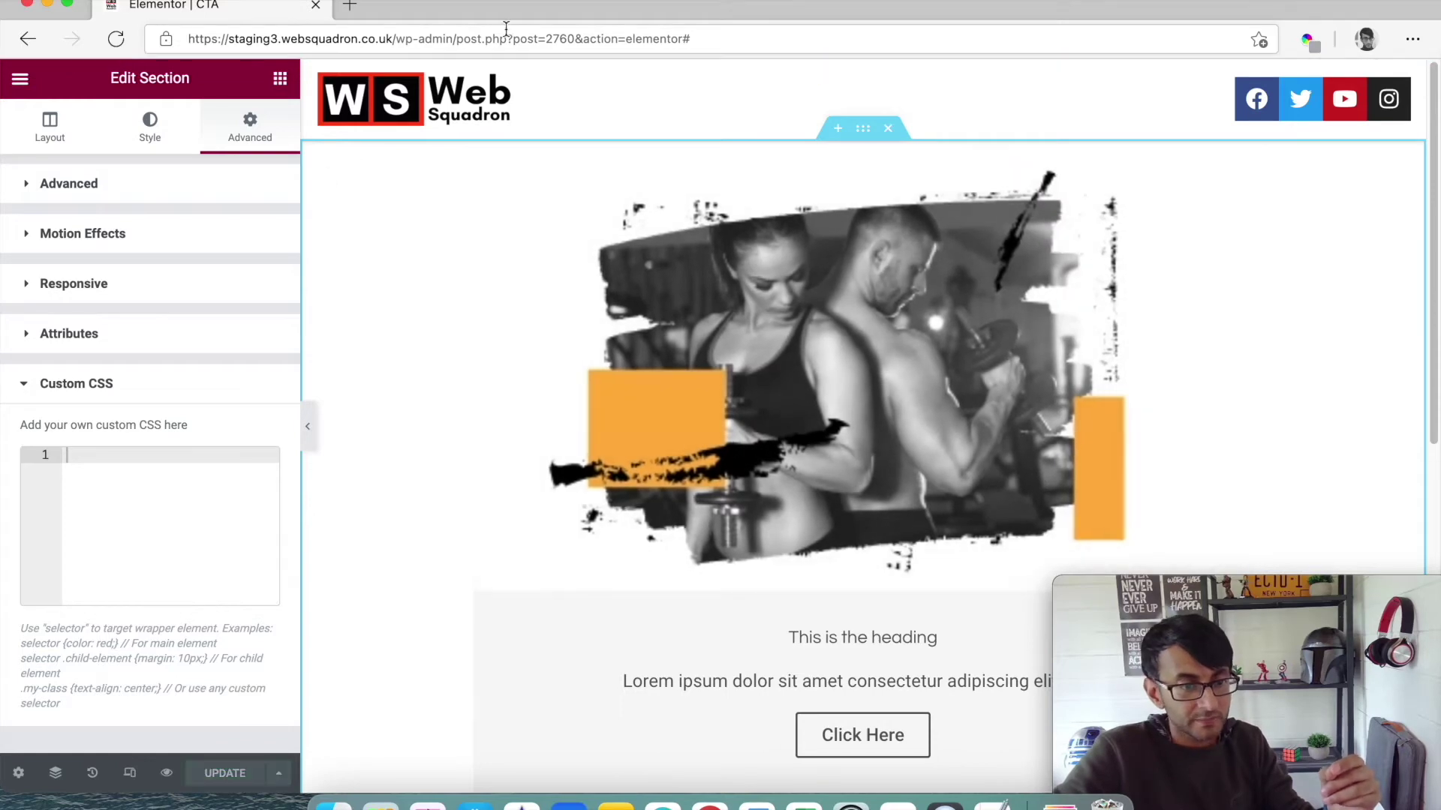
click(460, 39)
Trim the address to /wp-admin/ and load the WordPress dashboard.
drag(459, 39, 1060, 76)
key(BackSpace)
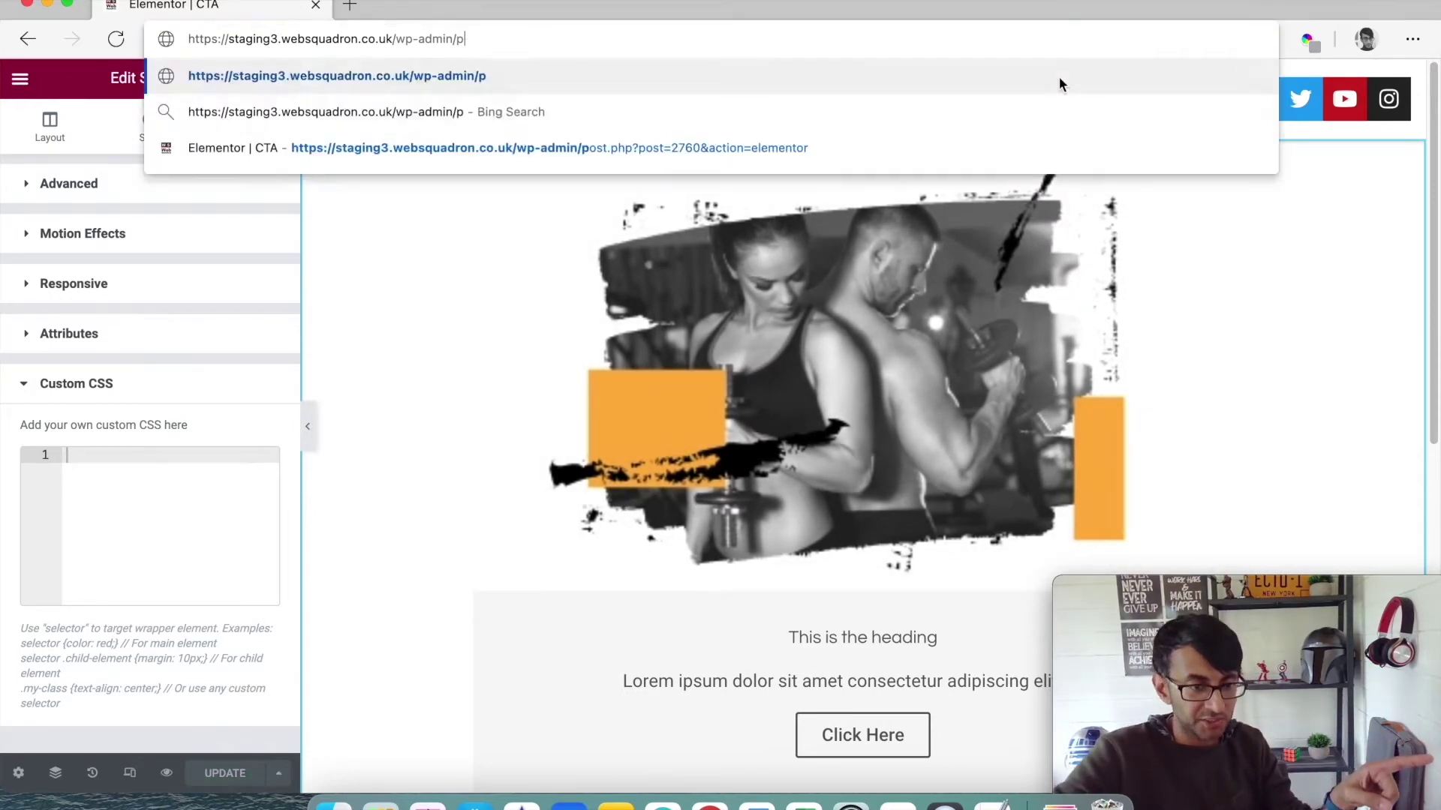
key(Return)
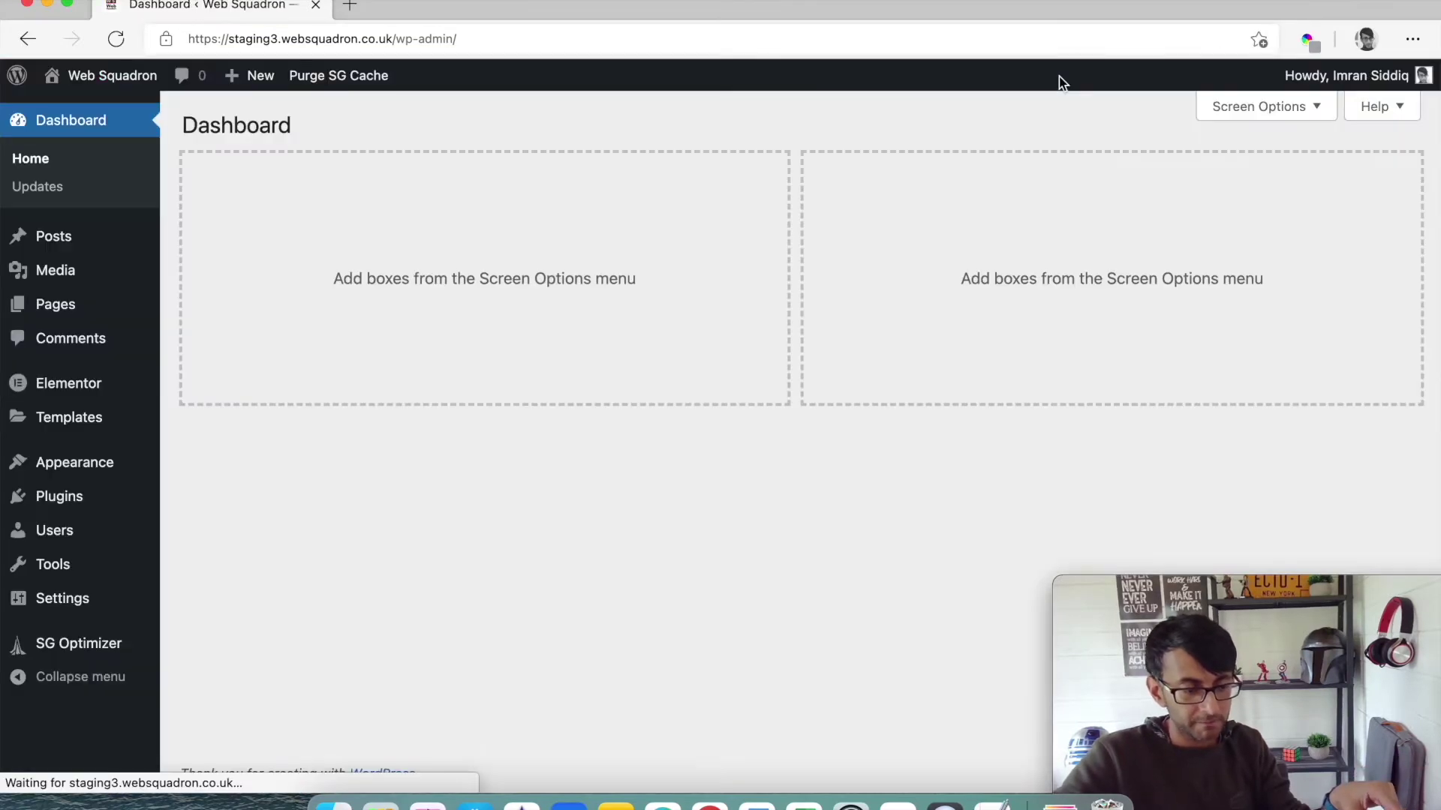
Search Plugins > Add New for 'siteorigin' and scroll through the results.
mouse_move(118, 411)
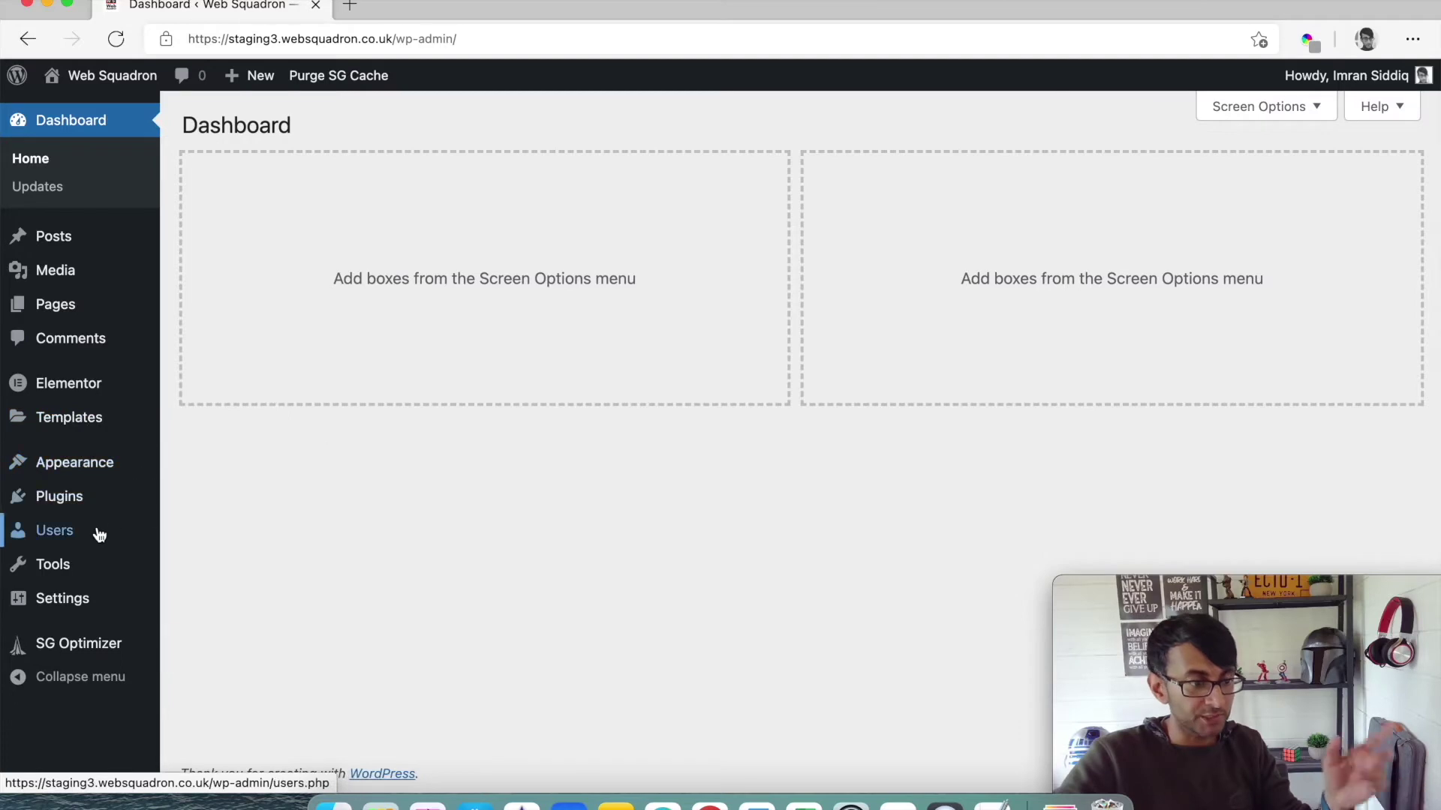
mouse_move(68, 496)
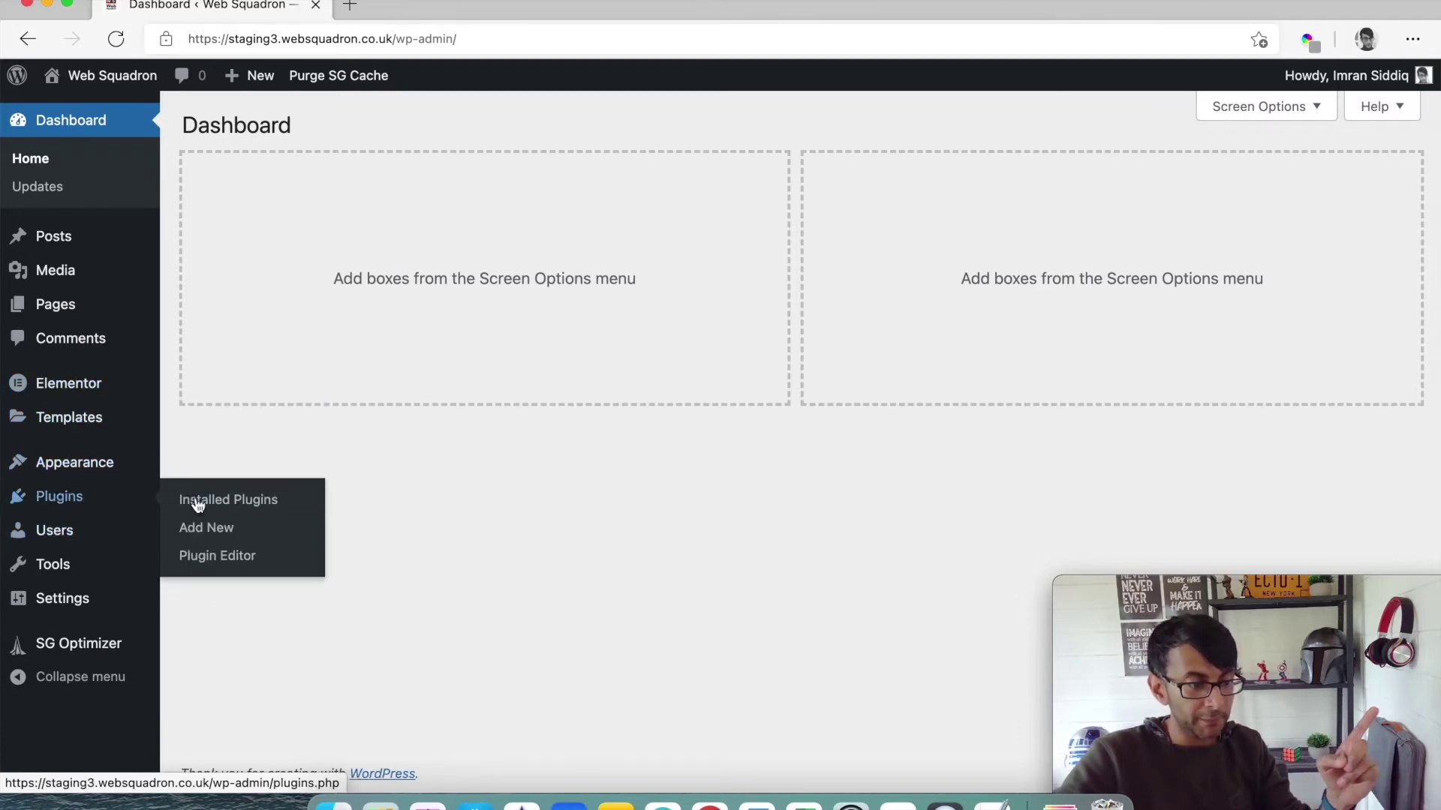
click(236, 526)
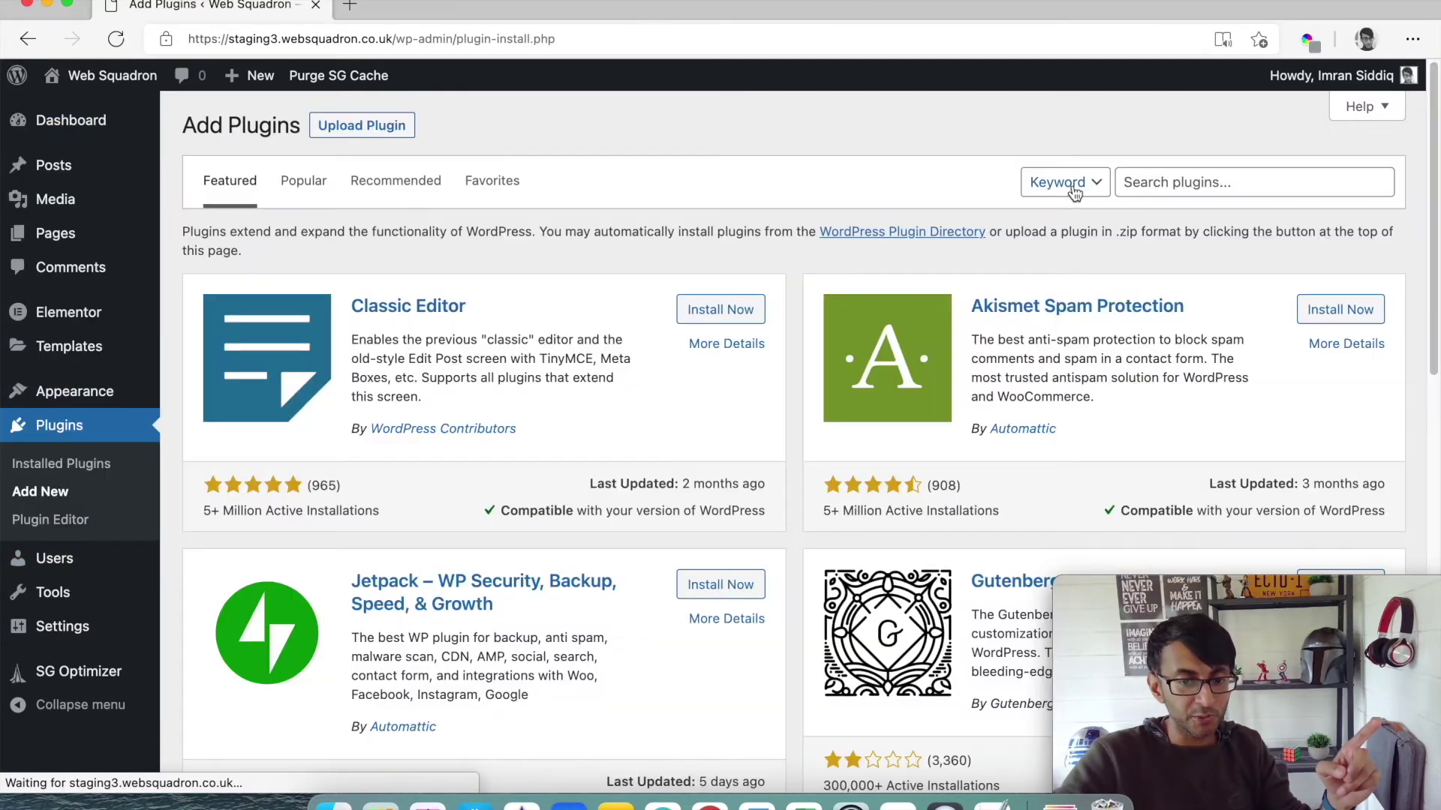
click(1157, 184)
text(site)
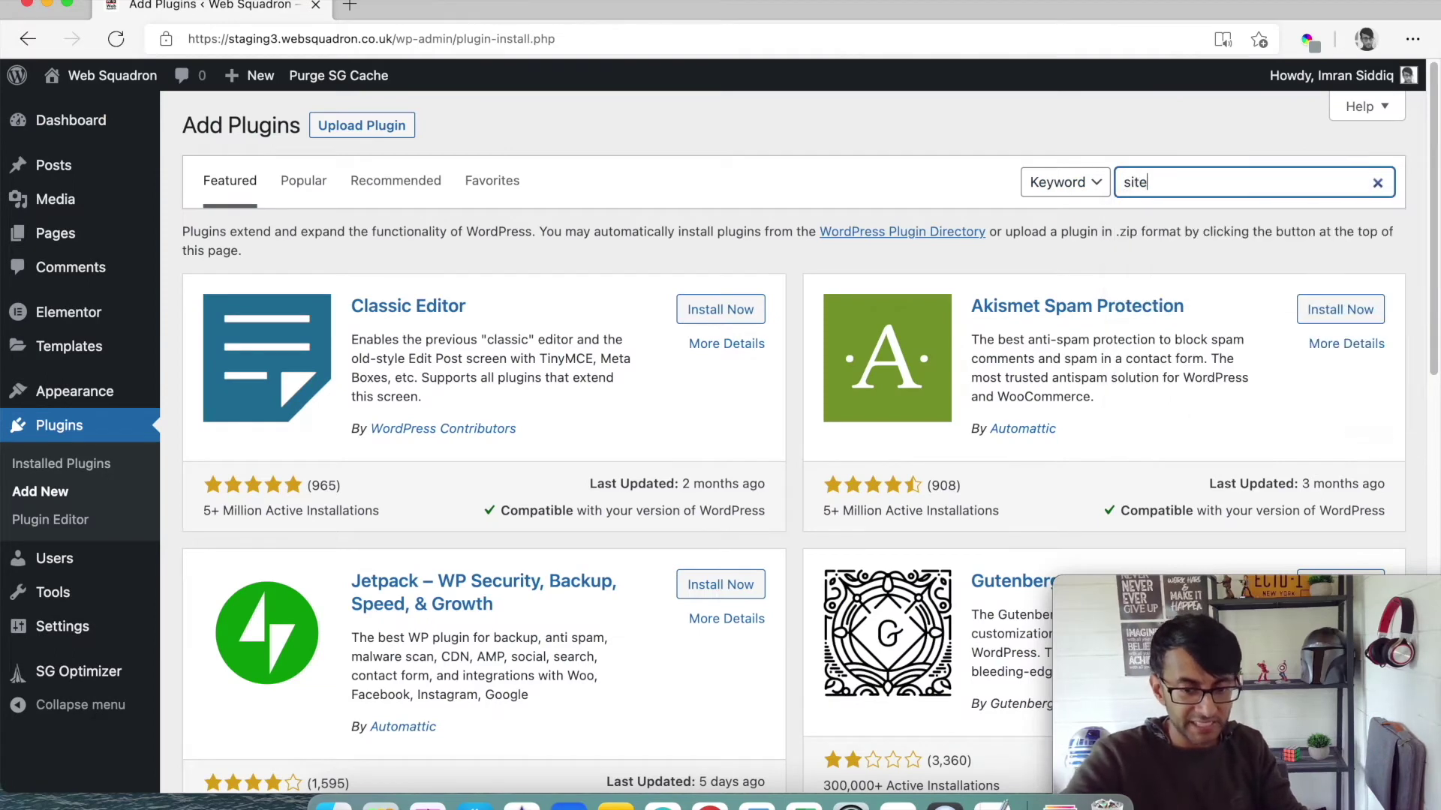
text(origin)
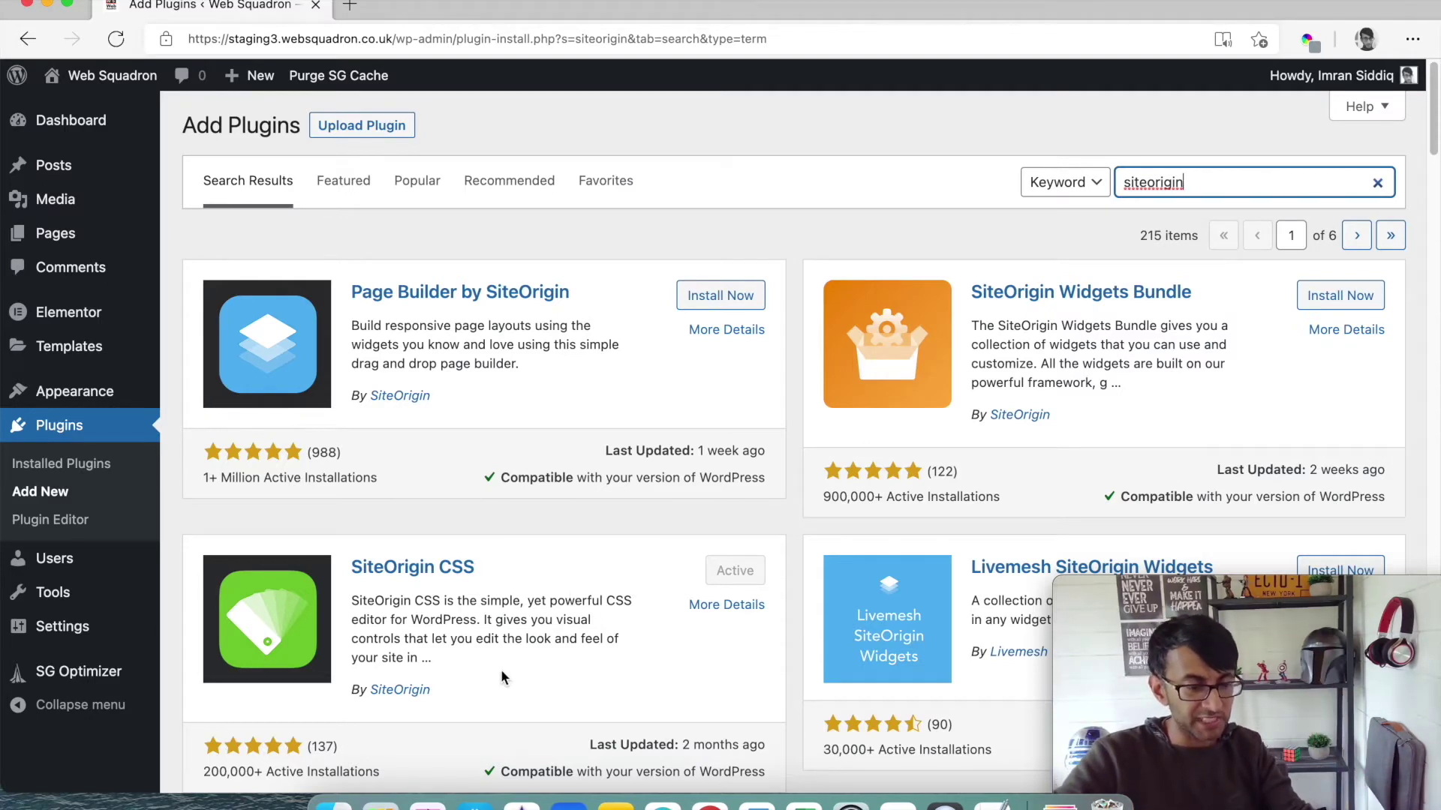
scroll(498, 660, down, 1)
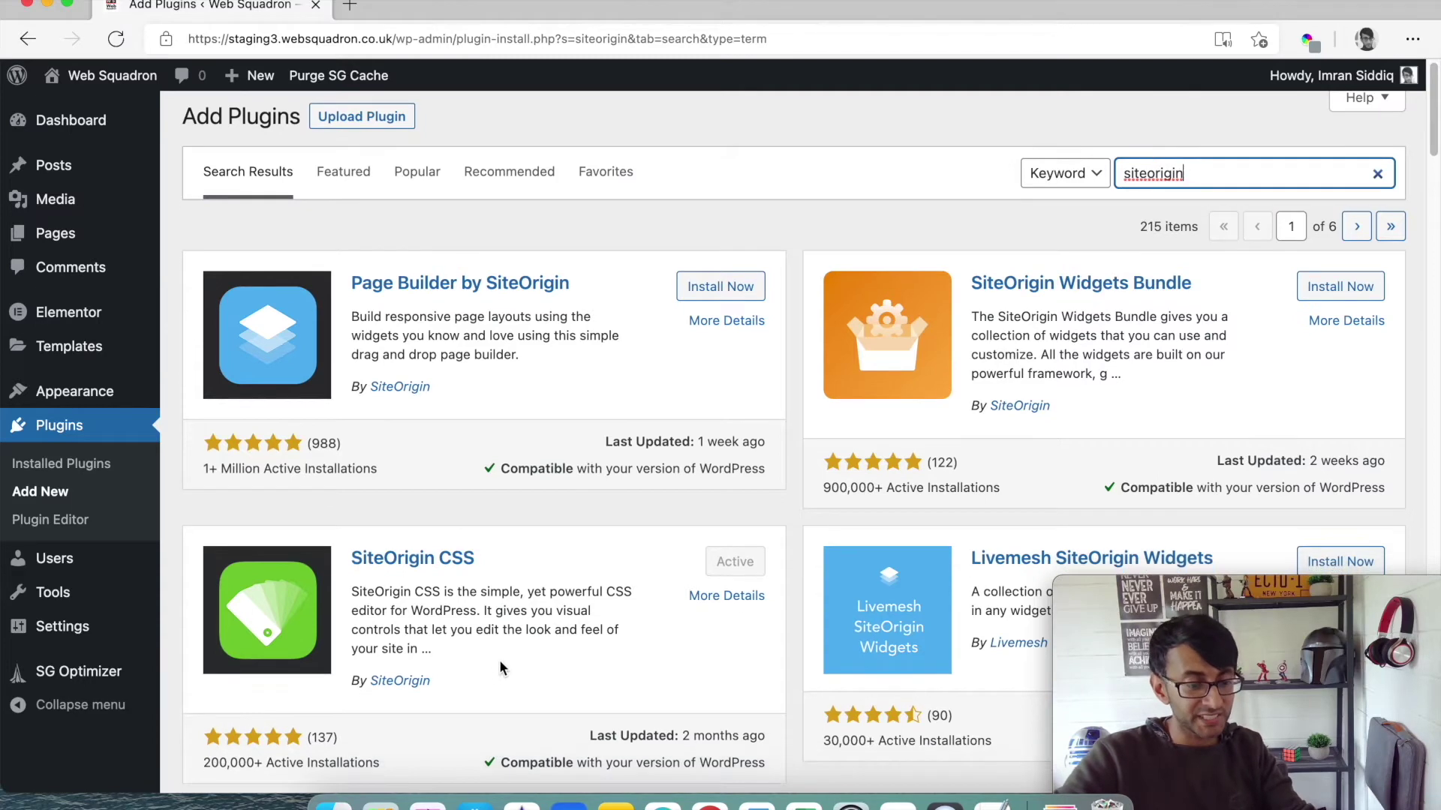